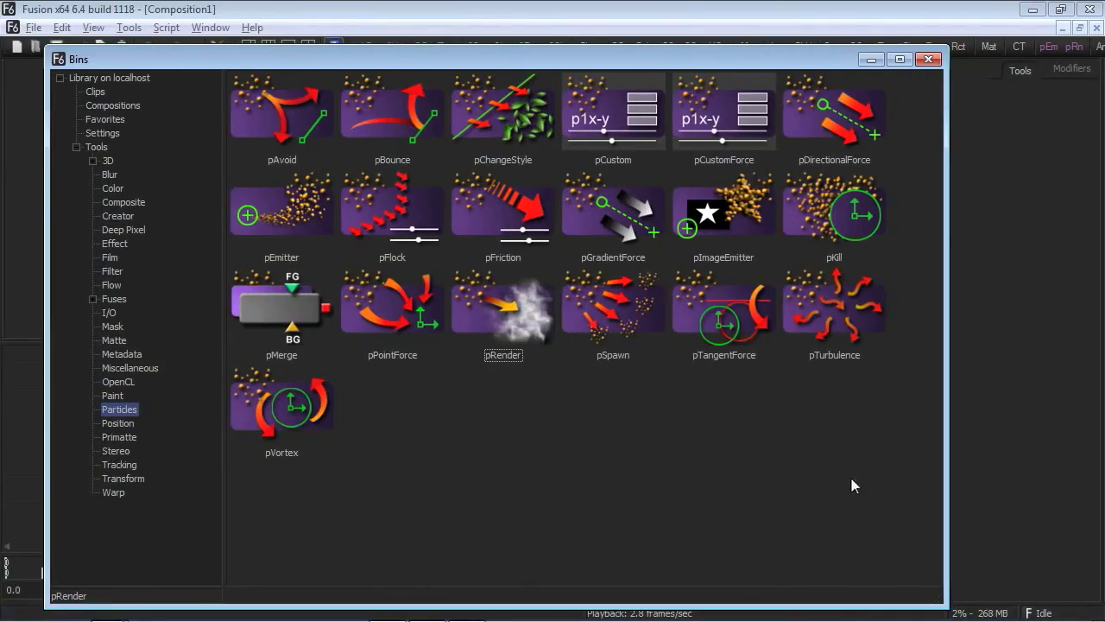
Step: Finish previewing the earlier particle result and open the empty Composition1
drag(850, 476, 263, 145)
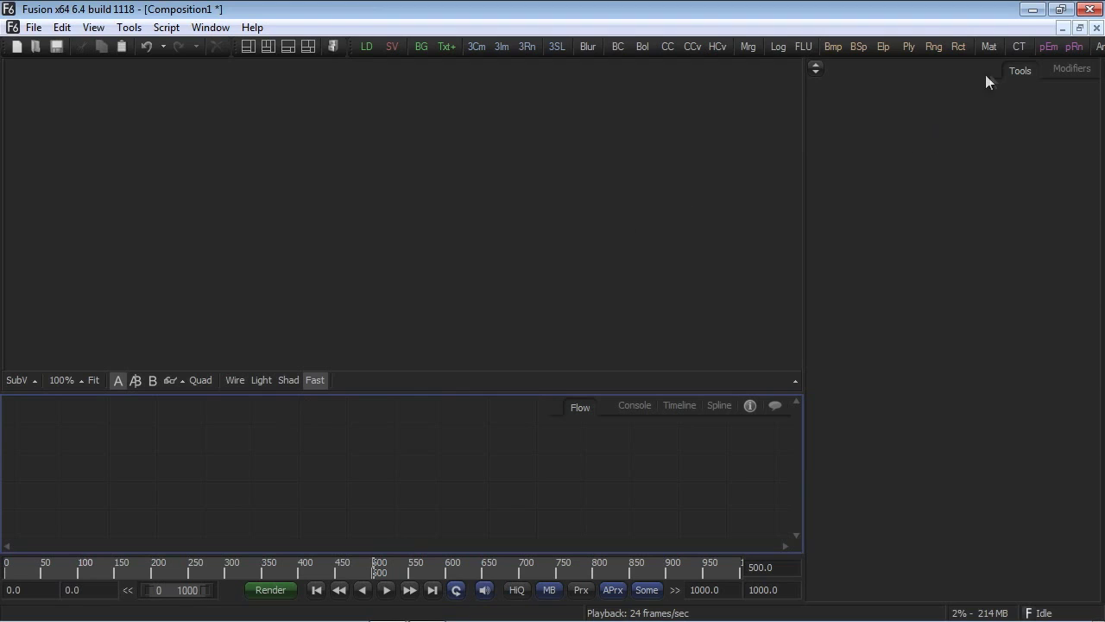
Step: Add pEmitter1 wired into pRender1 and show pRender1's 3D output in the viewer
click(1047, 47)
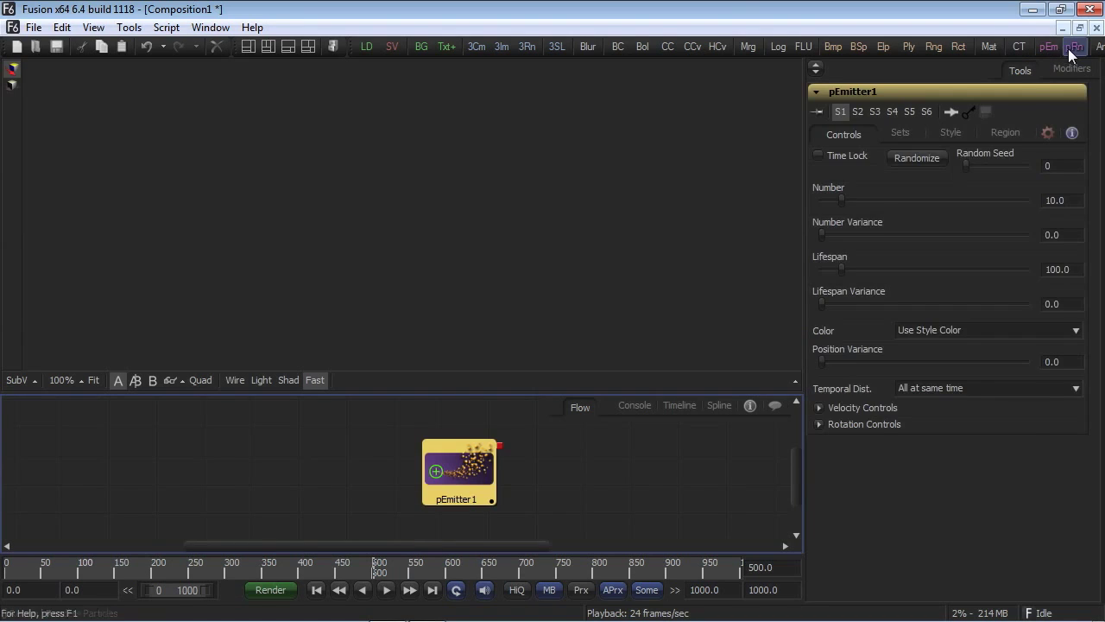
click(1073, 46)
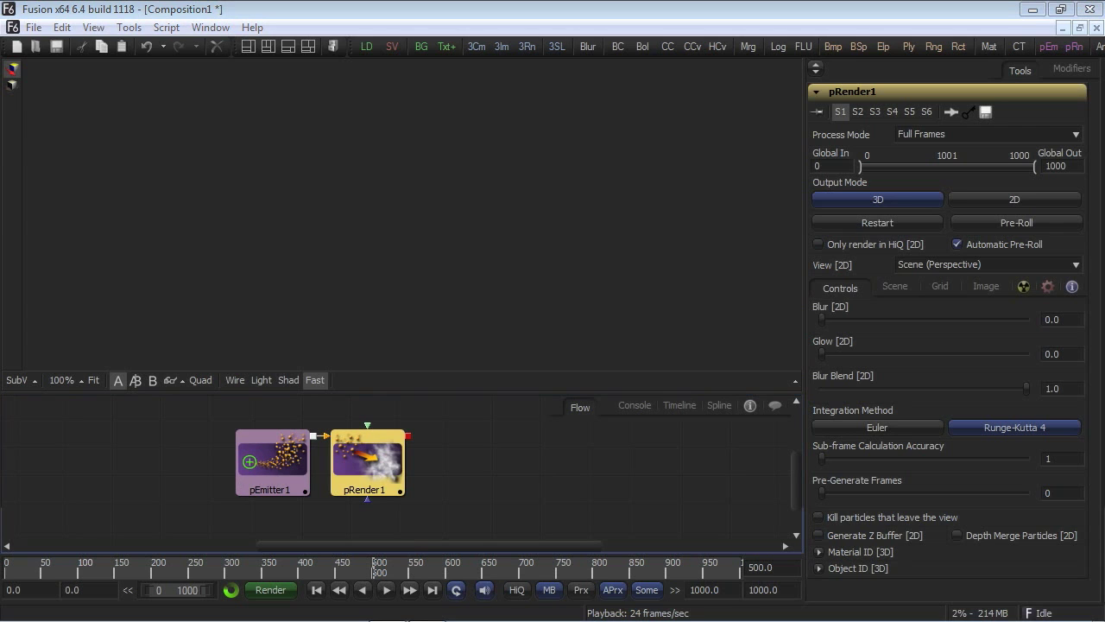
drag(367, 457, 341, 262)
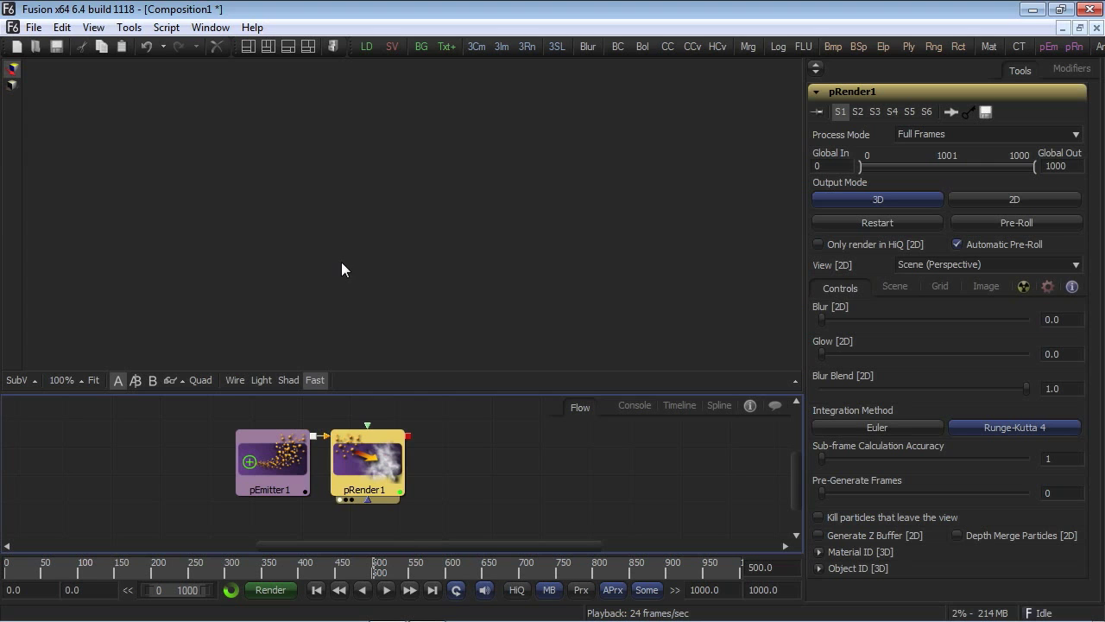
click(262, 469)
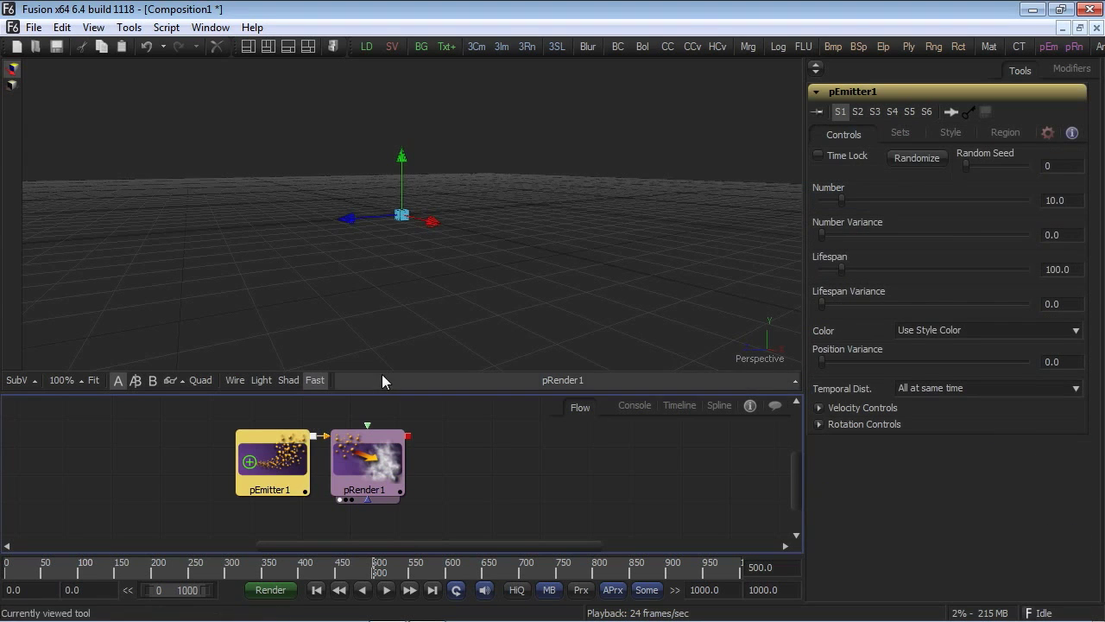
drag(473, 497, 549, 499)
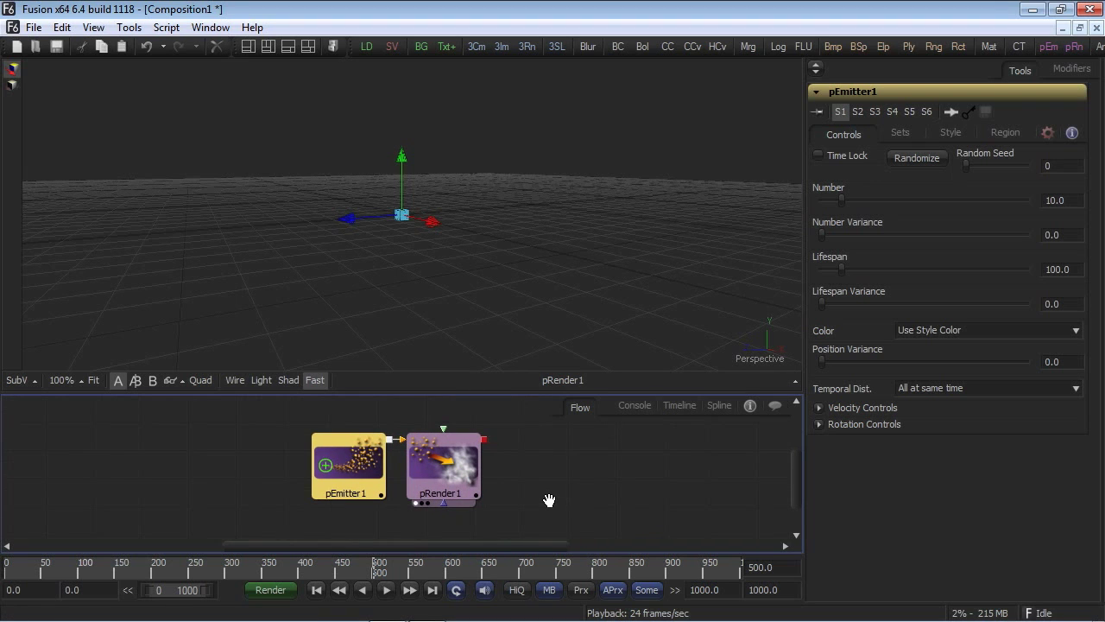
click(531, 272)
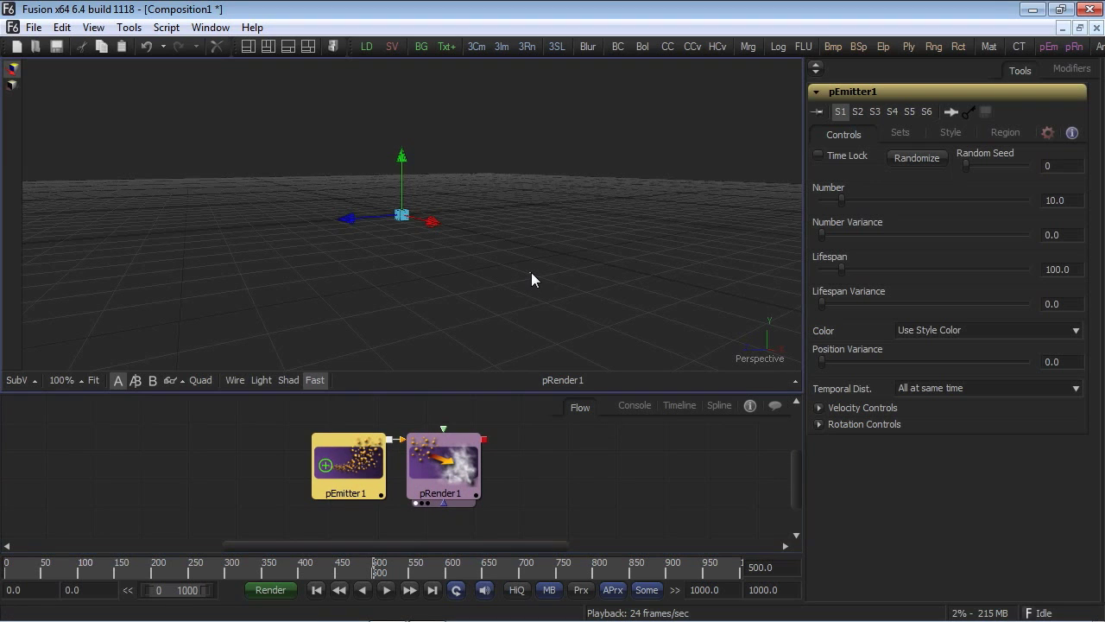
click(318, 381)
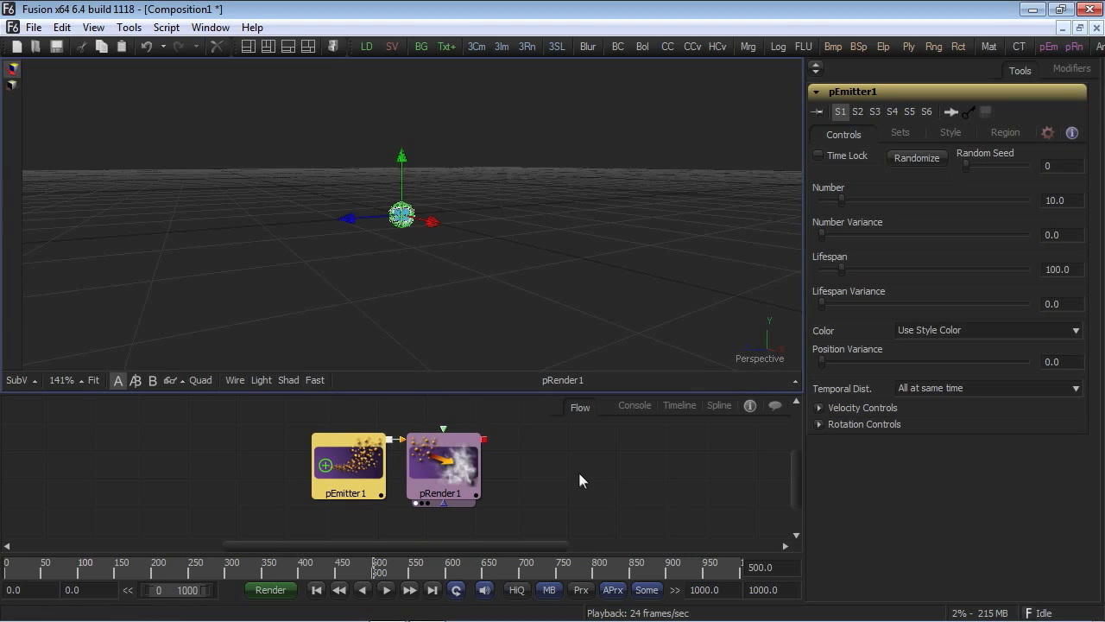
mouse_move(579, 480)
mouse_down()
mouse_move(578, 464)
mouse_move(562, 469)
mouse_up()
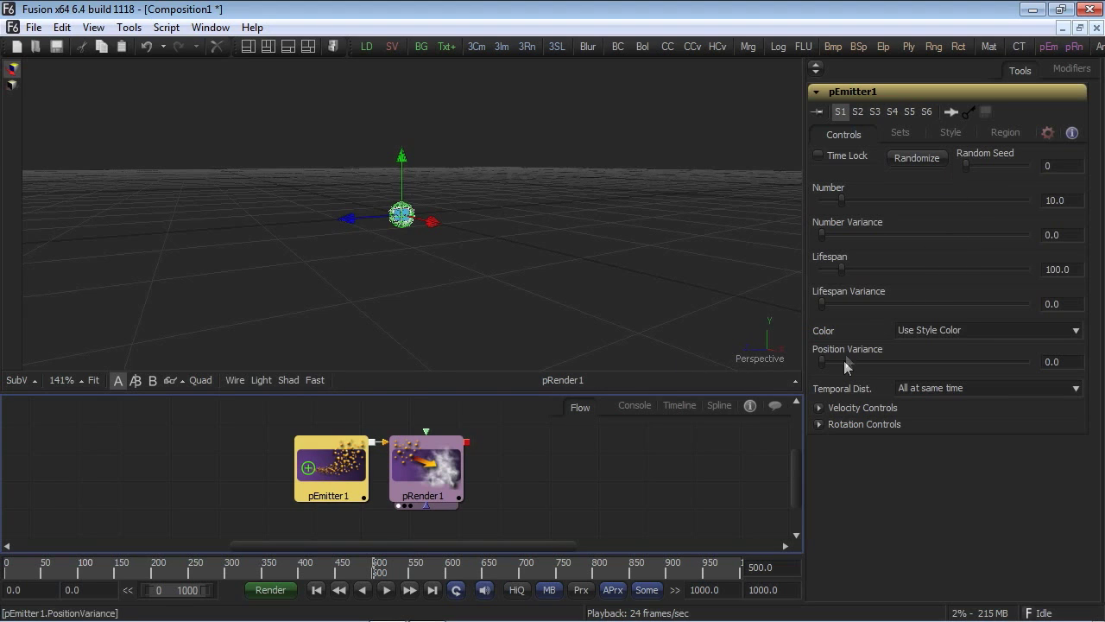
Step: Set emitter Velocity to 0.05 and Velocity Variance to 0.1, then preview the particles
click(817, 407)
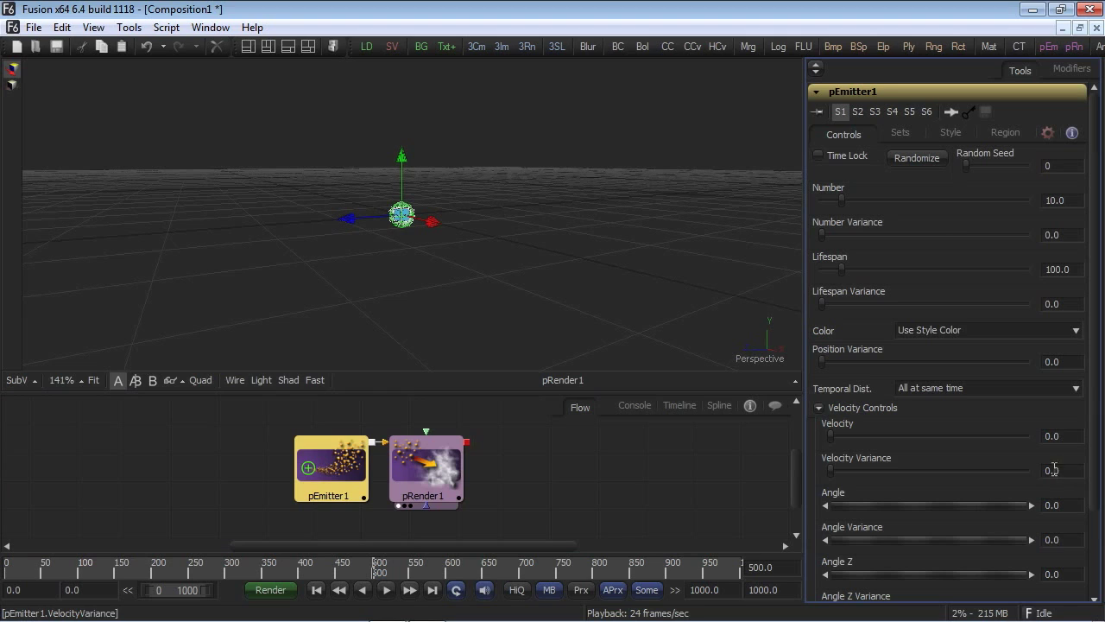
text(0.05)
text(0)
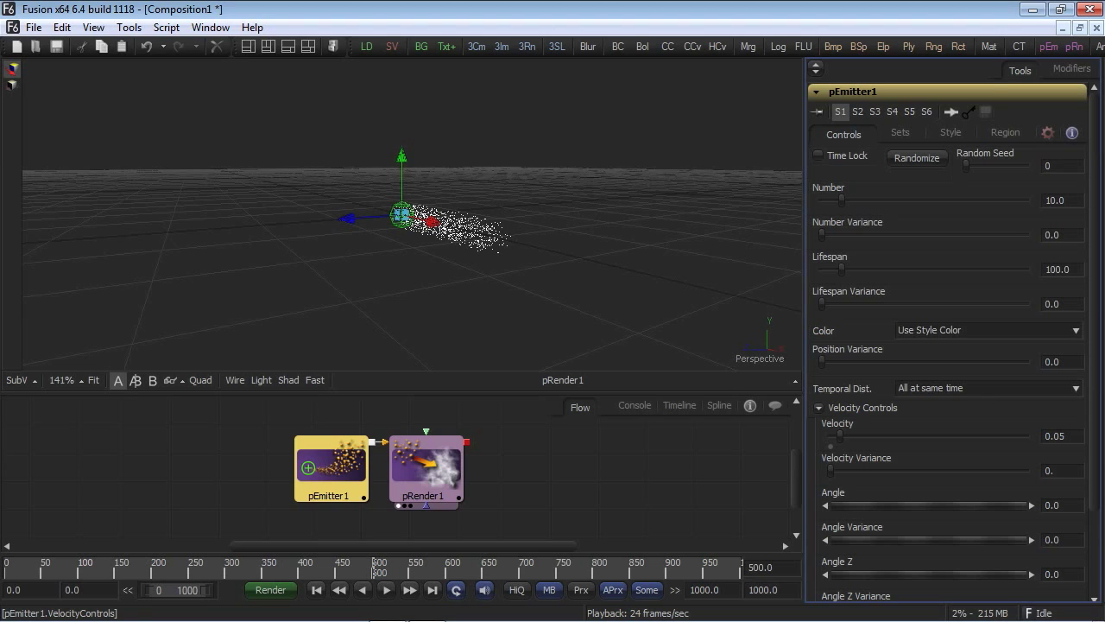
click(539, 472)
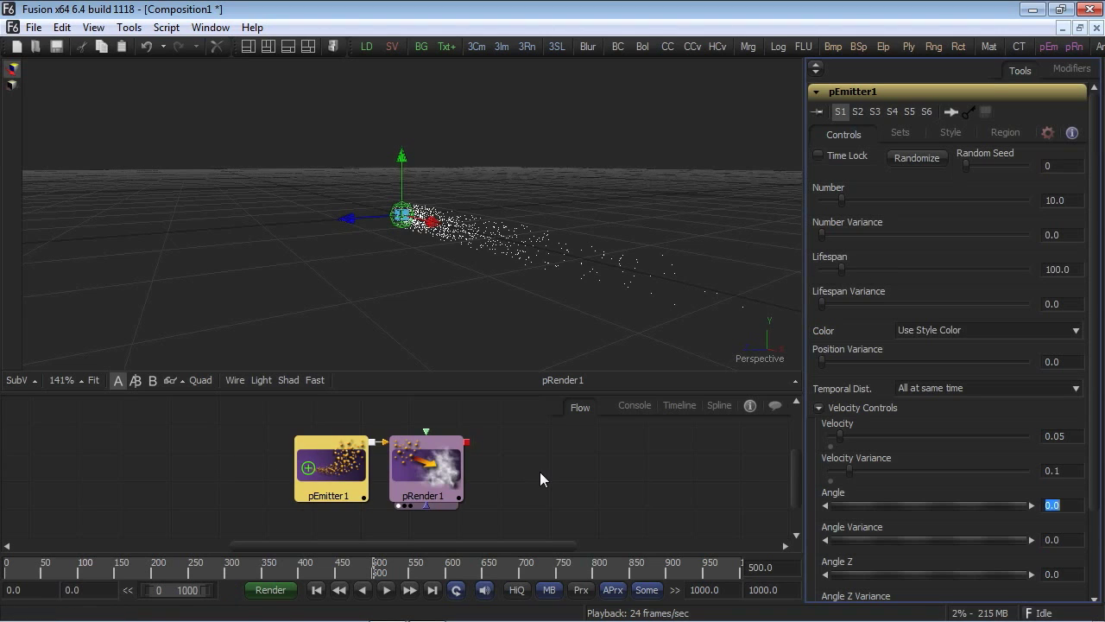
key(space)
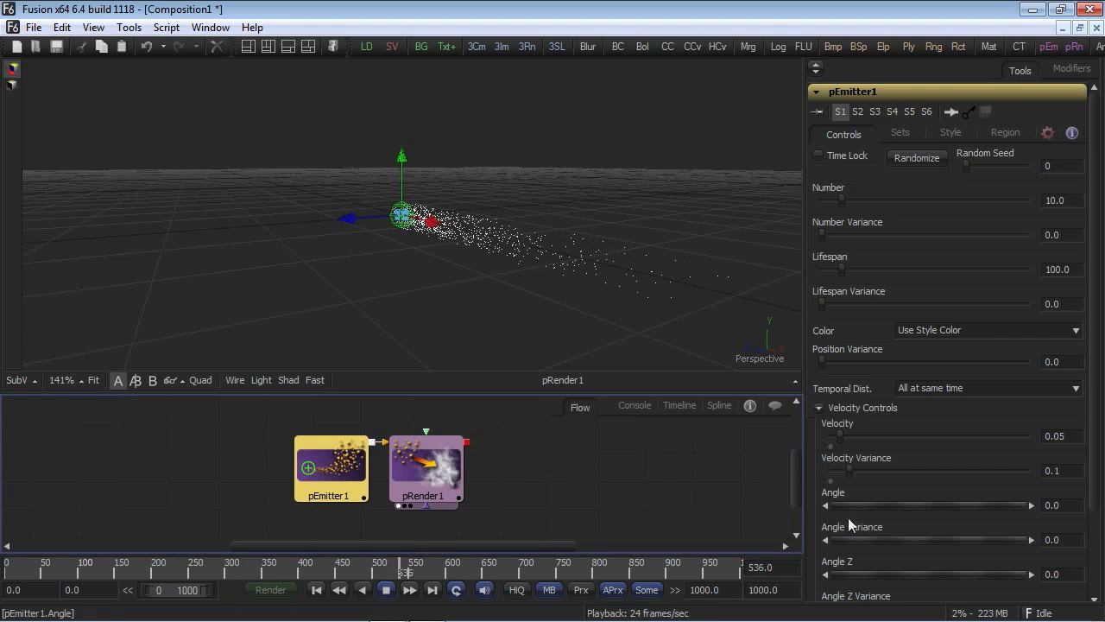
key(space)
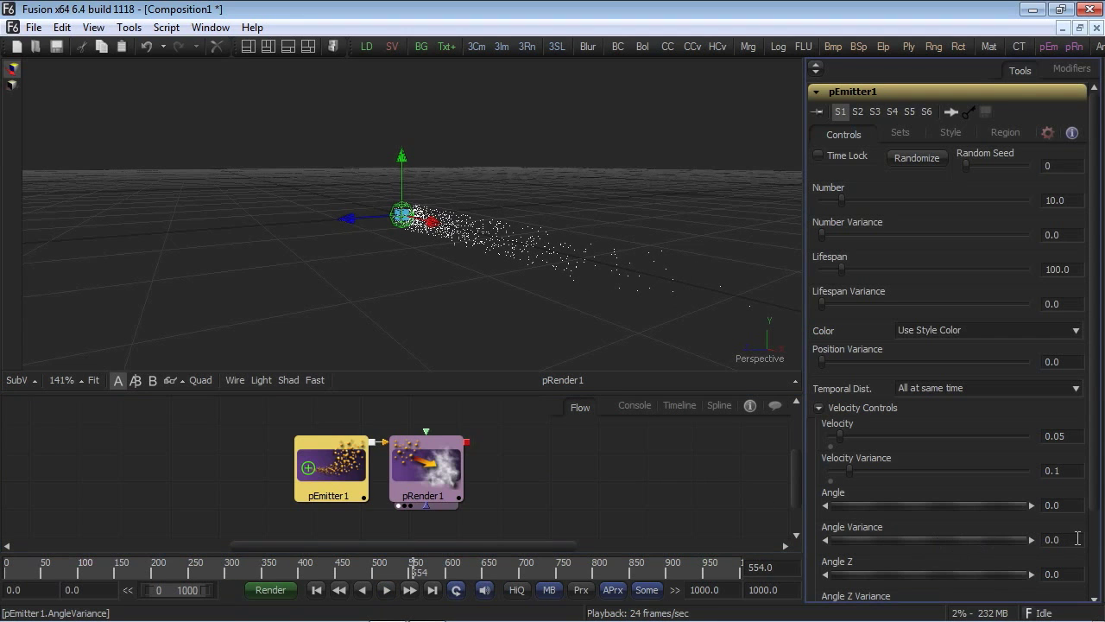
Step: Set Angle Variance to 360 and preview the spherical particle burst
text(360)
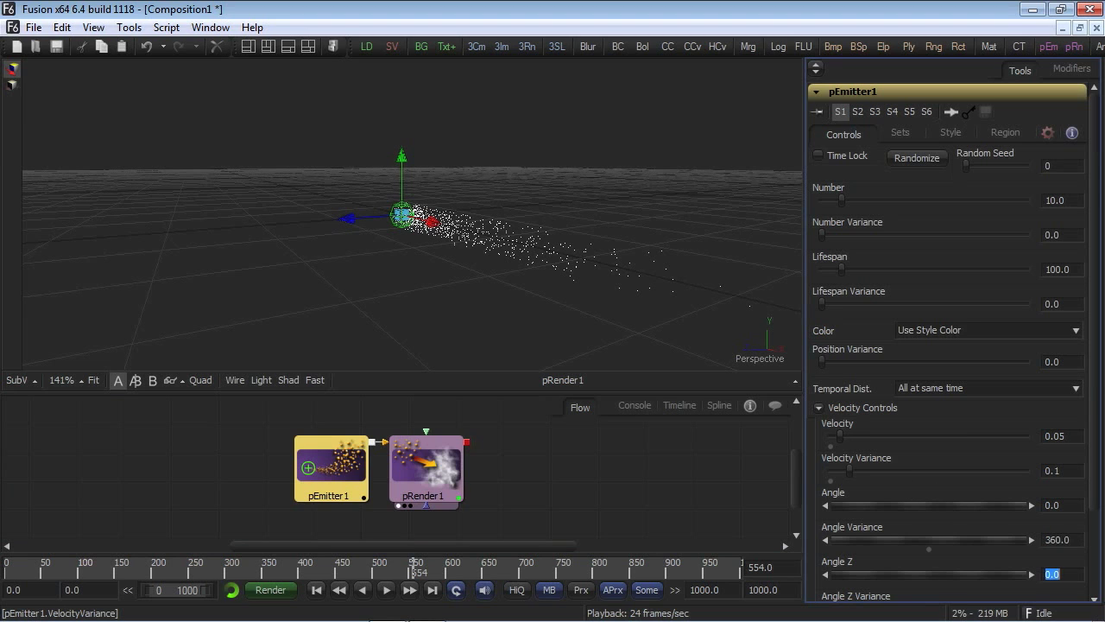
click(688, 510)
key(space)
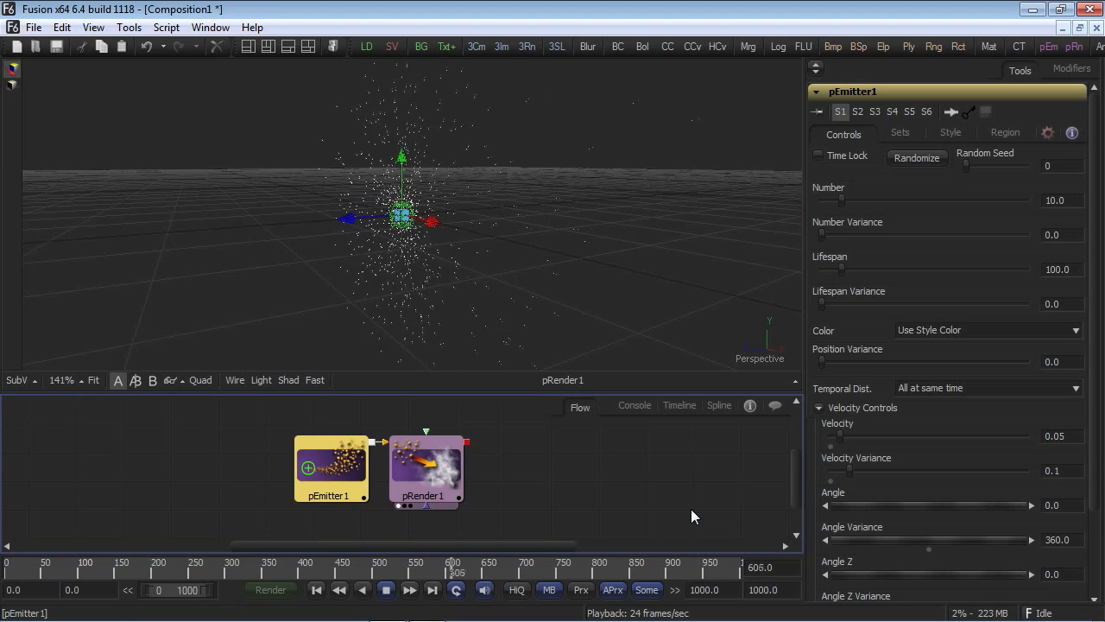
key(space)
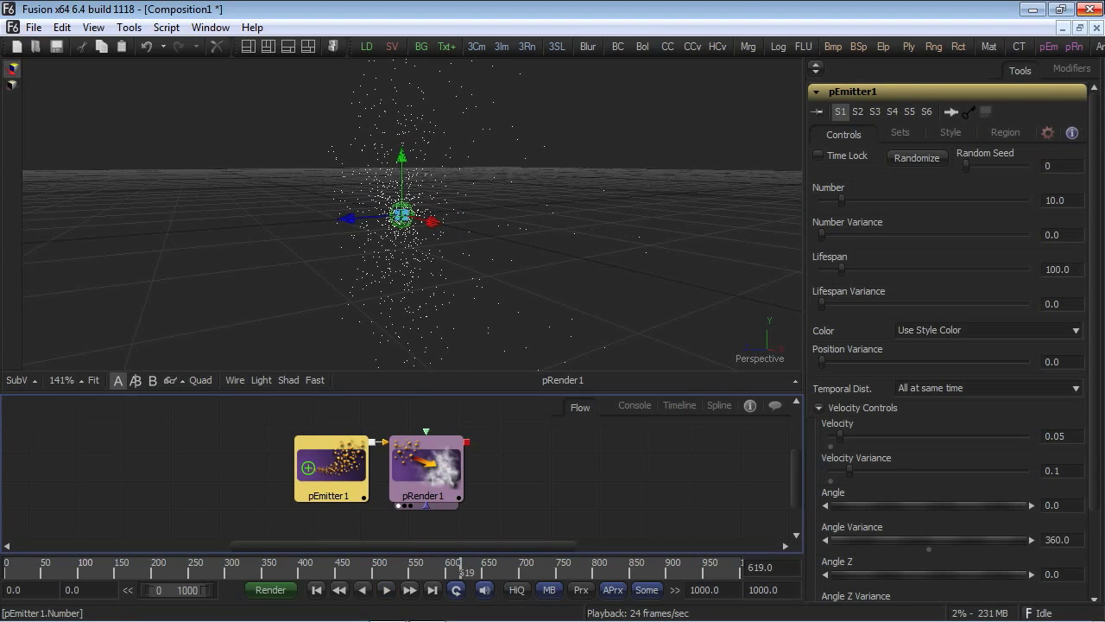
Step: Switch particles to Blob style with Size 0.3 and Size Variance 0.2, then orbit and preview
click(954, 135)
click(924, 157)
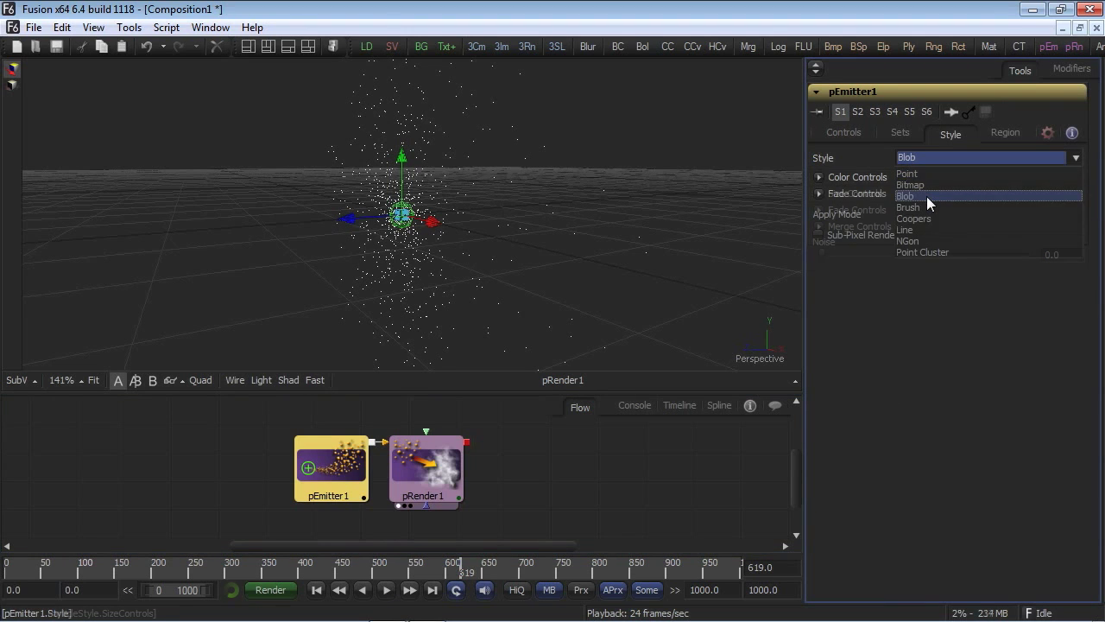
click(927, 196)
click(818, 192)
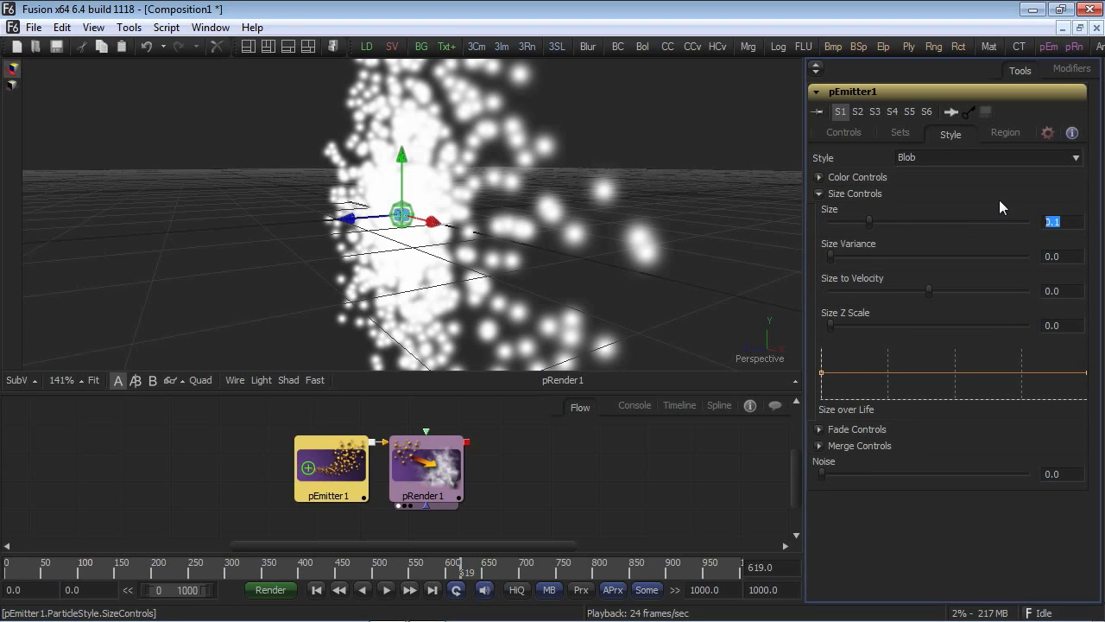
text(0.3)
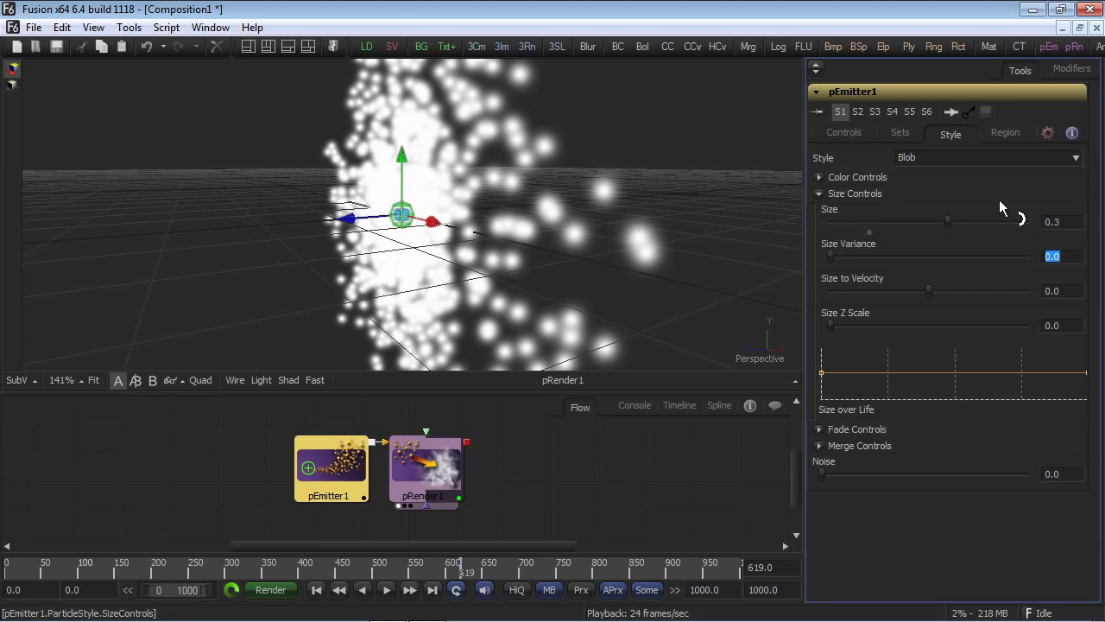
text(0.2)
click(386, 233)
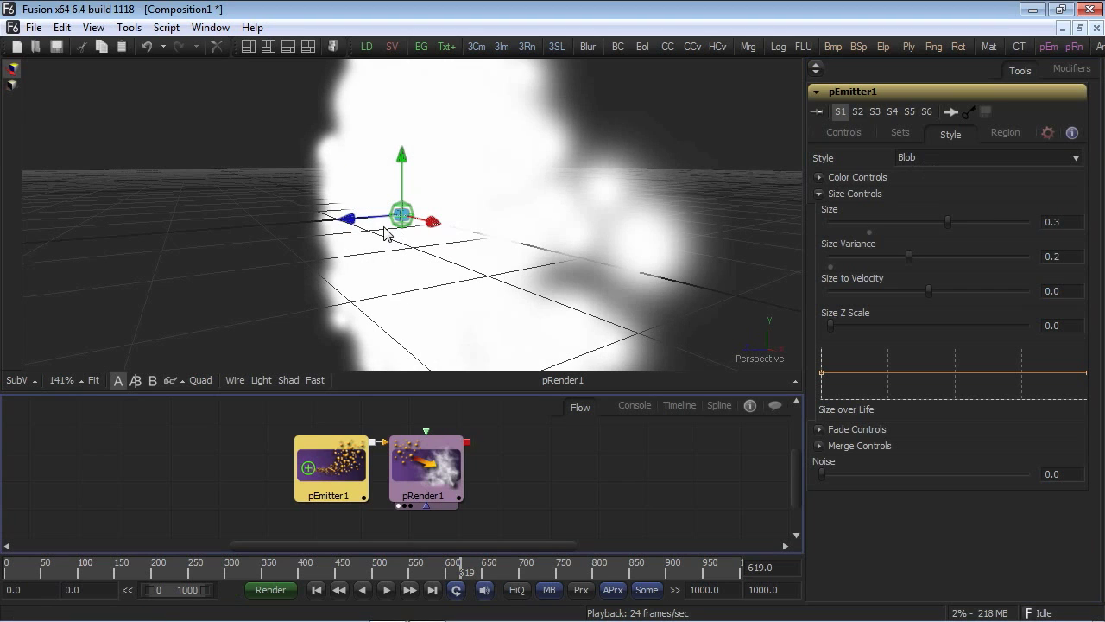
drag(377, 238, 581, 228)
key(minus)
key(space)
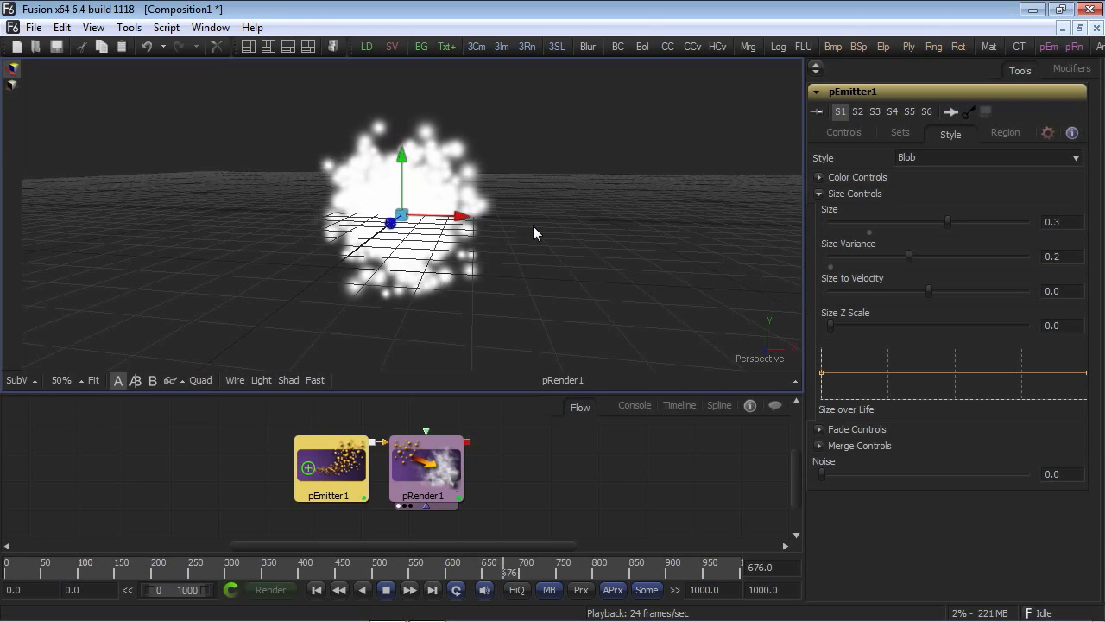
Step: Colour the Color over Life gradient with a yellow stop and an added orange stop
key(space)
click(818, 176)
click(826, 293)
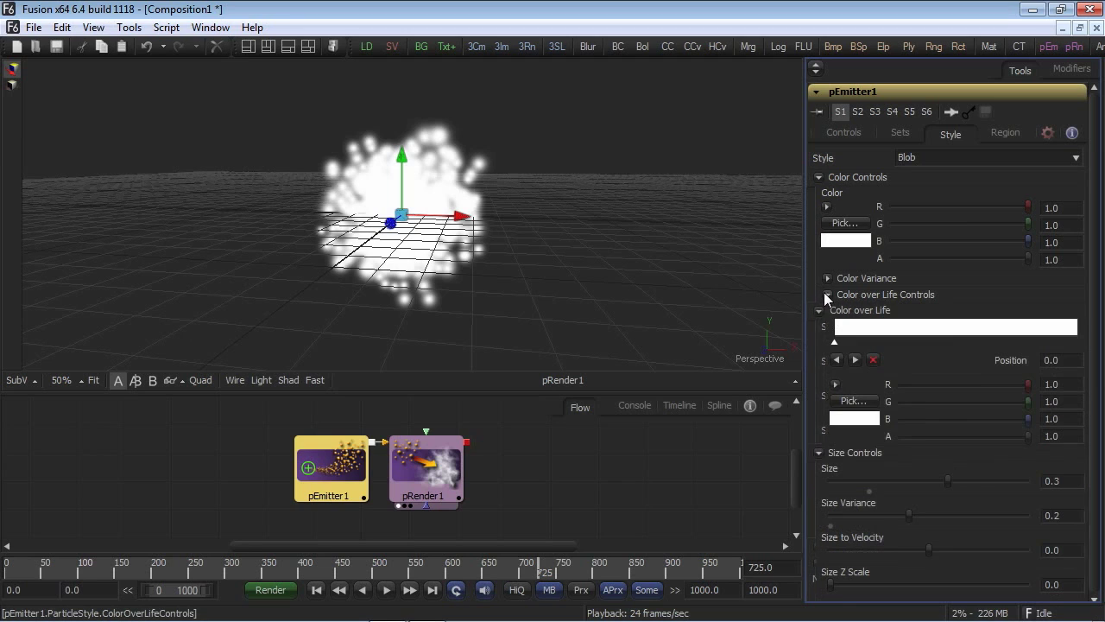
click(835, 385)
click(944, 413)
drag(945, 413, 910, 403)
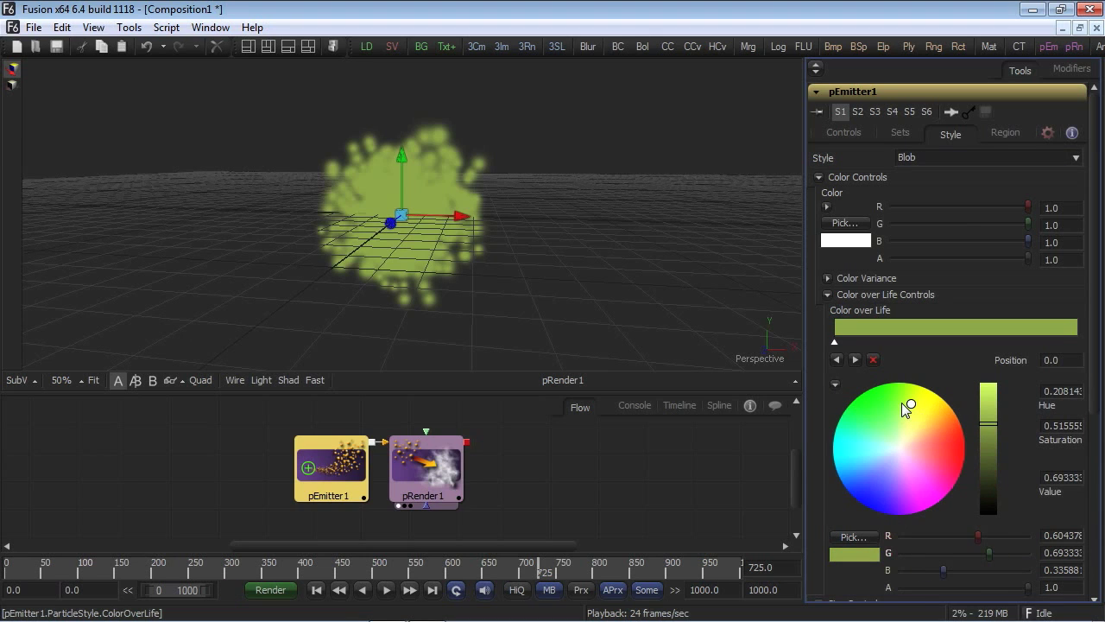
click(864, 339)
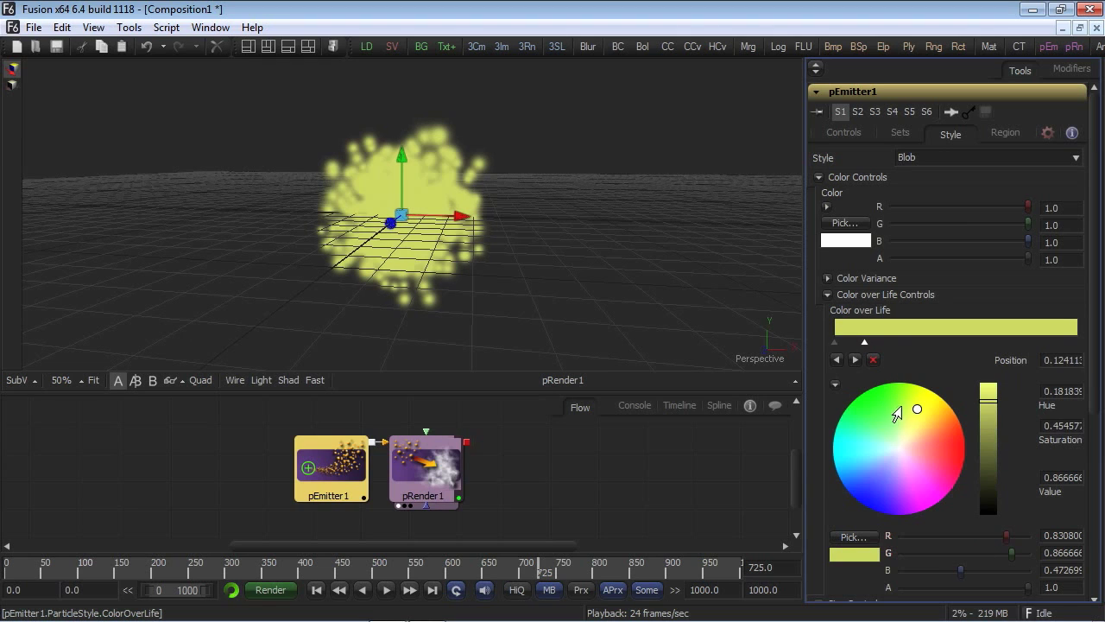
mouse_move(914, 415)
mouse_down()
mouse_move(952, 428)
mouse_move(999, 531)
mouse_up()
Step: Give the colour stops alpha 0.2 and play the comp, stopping at frame 112
click(835, 342)
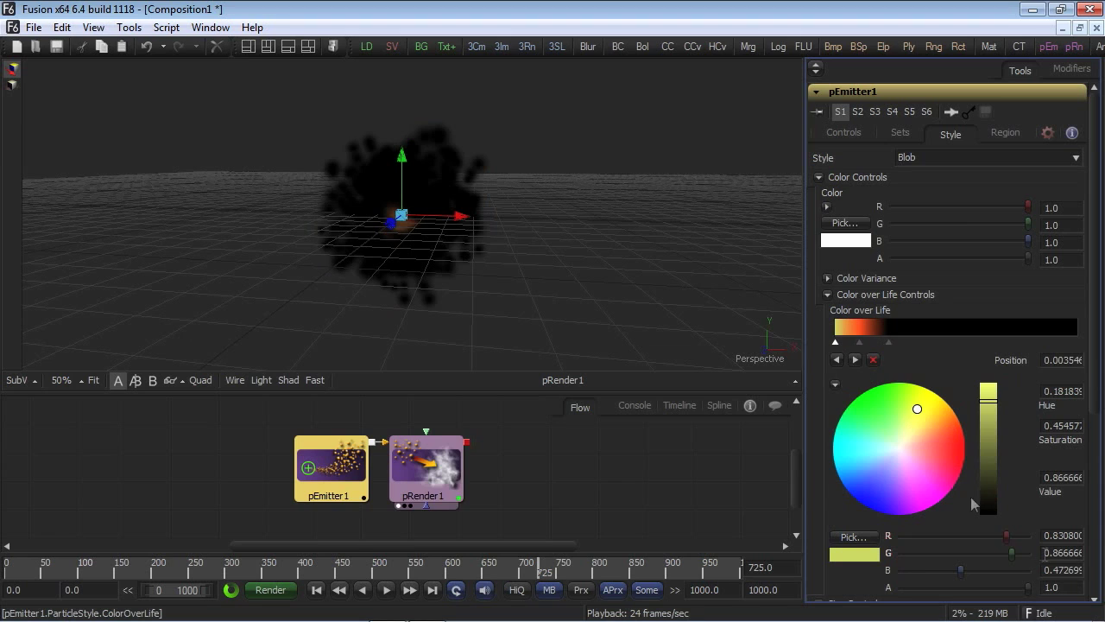
click(1051, 588)
click(859, 343)
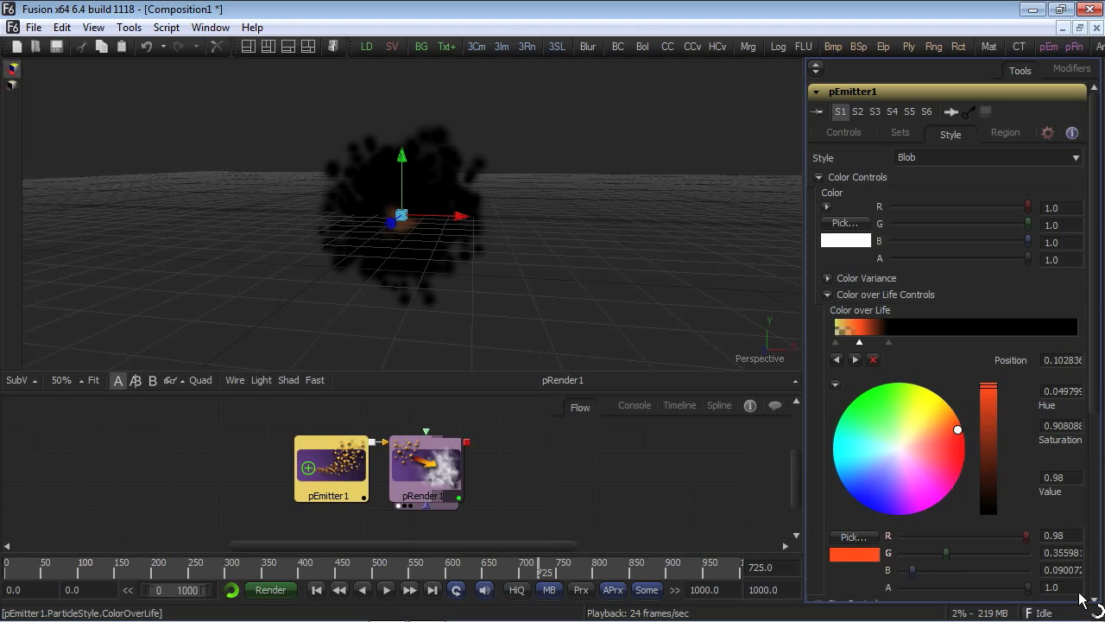
click(1049, 587)
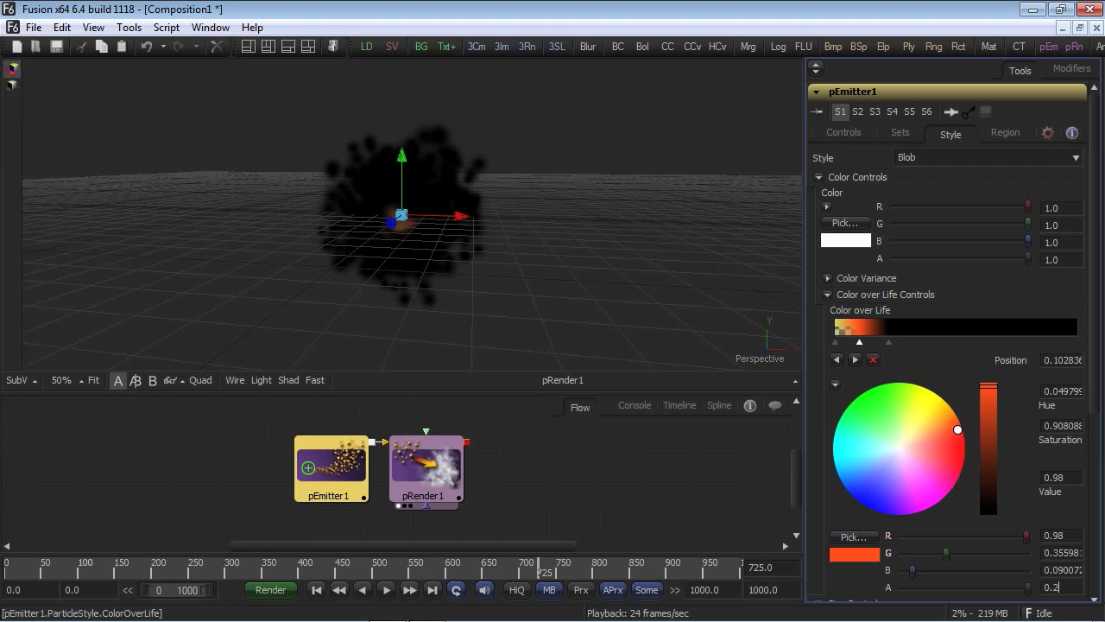
key(Return)
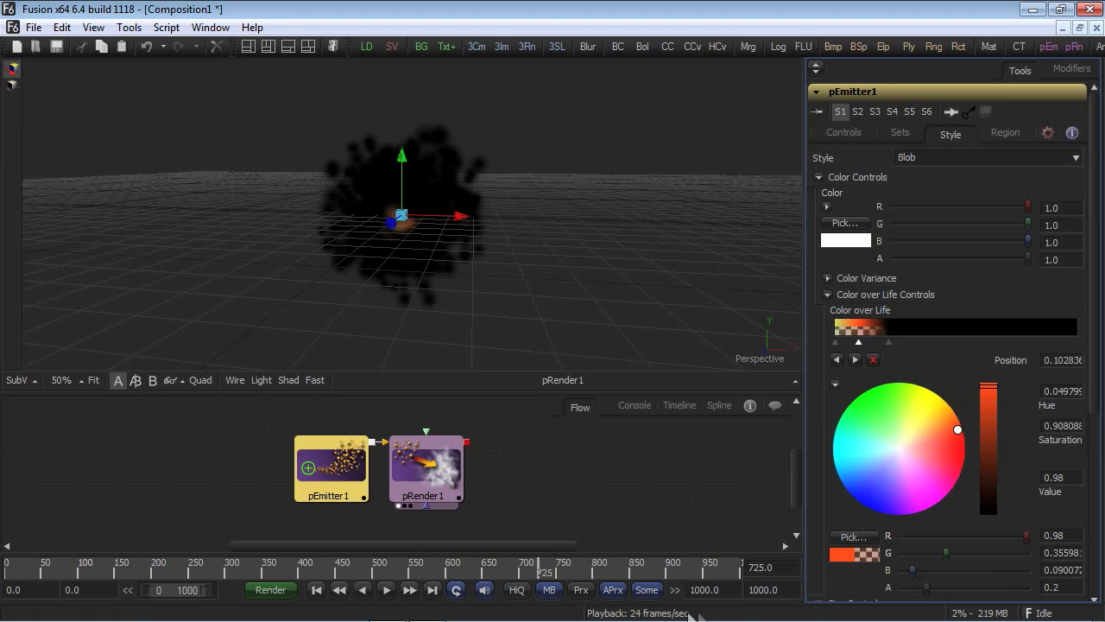
click(607, 450)
key(space)
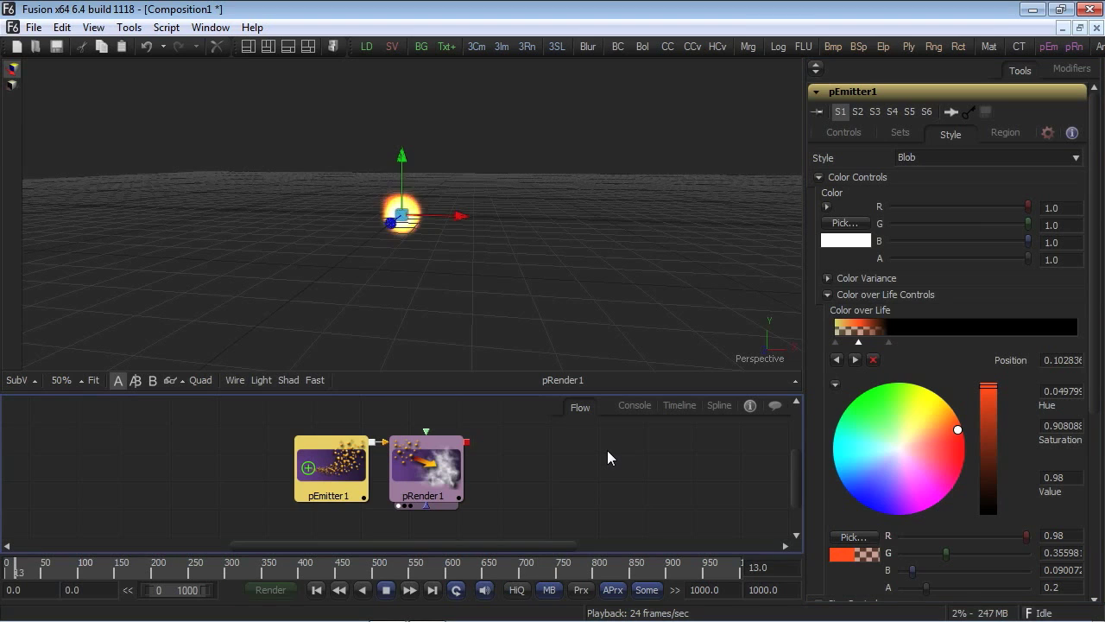
key(space)
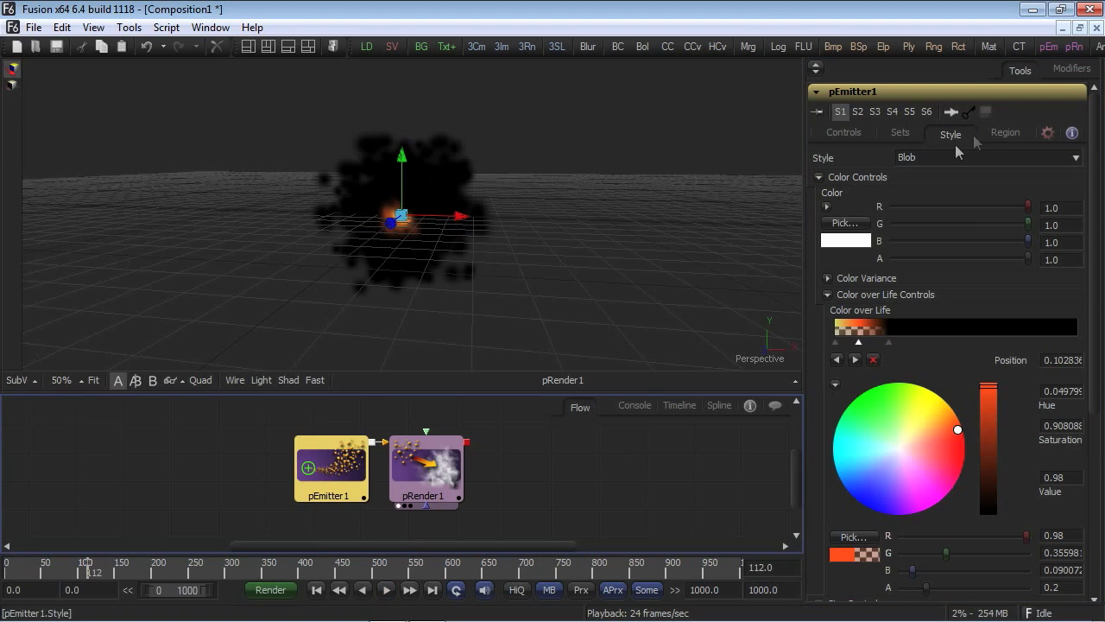
Step: Set the region's X Offset to -1 and drive Z Rotation with the expression time*10
click(1010, 135)
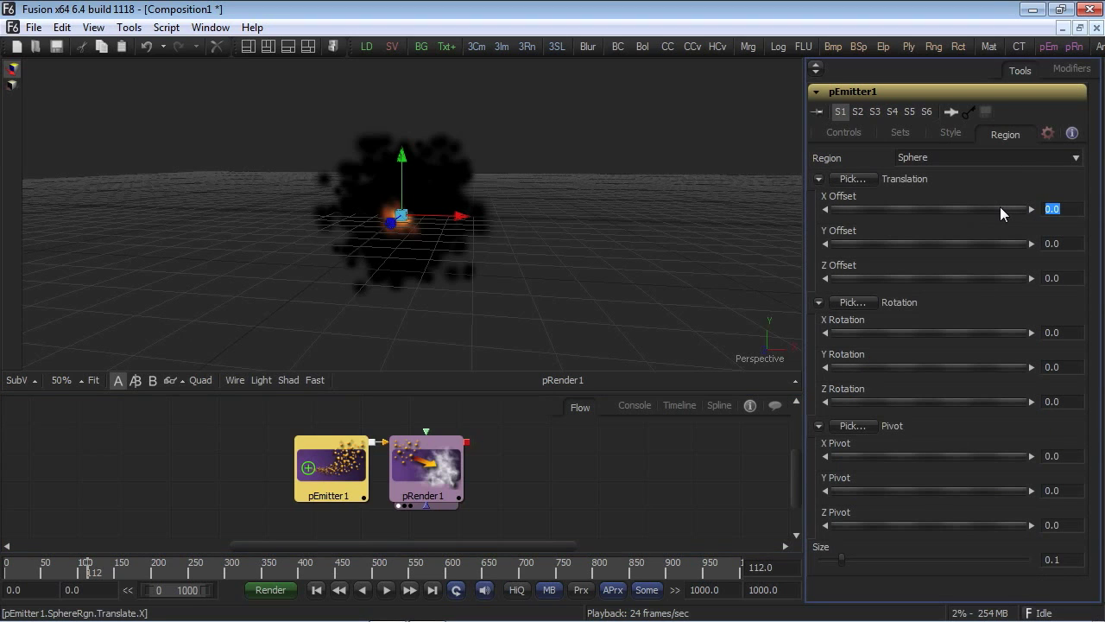
text(-1)
key(Tab)
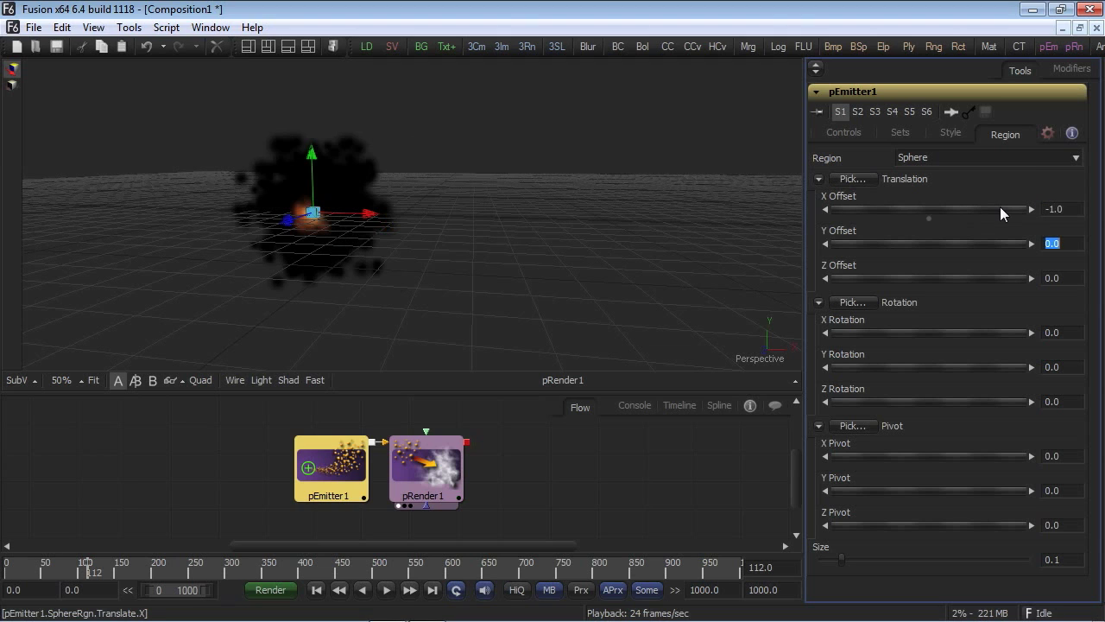
right_click(941, 402)
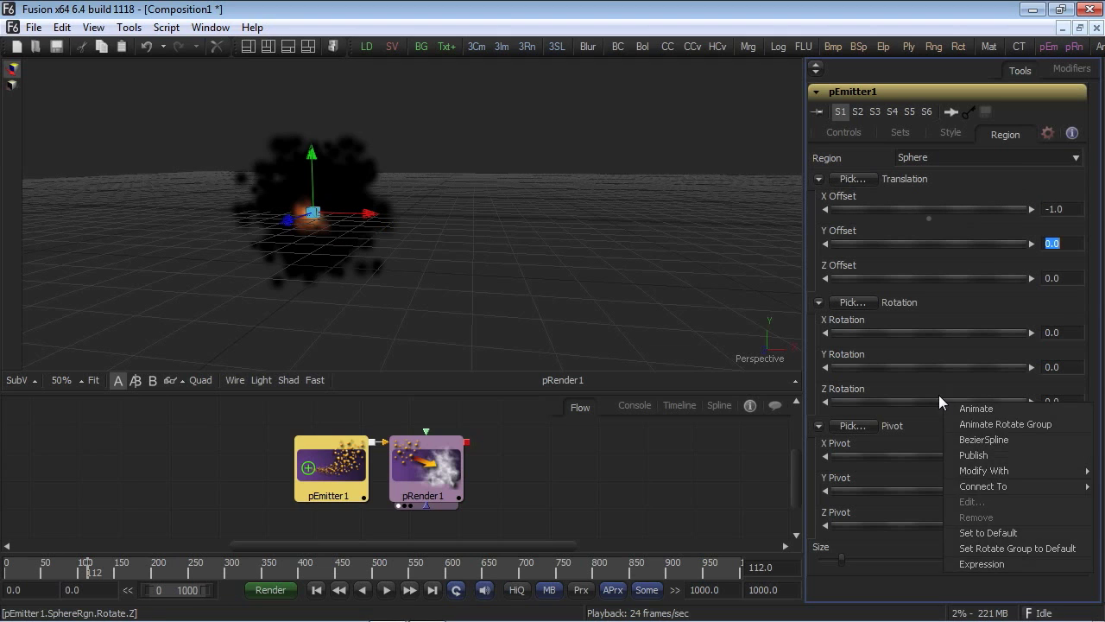
click(982, 564)
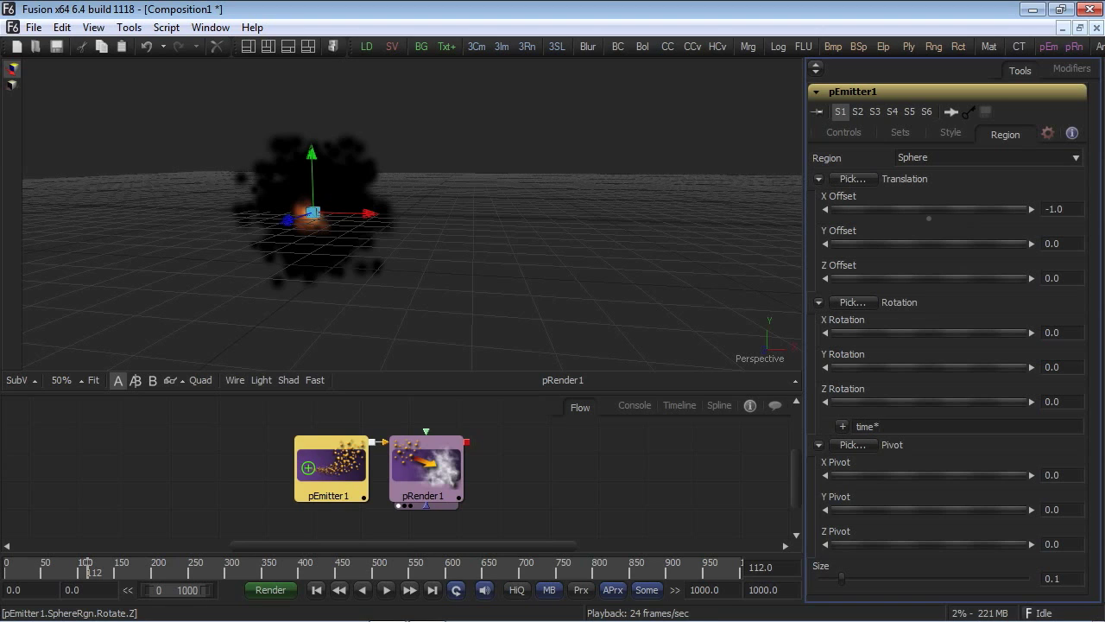
text(time*10)
key(Return)
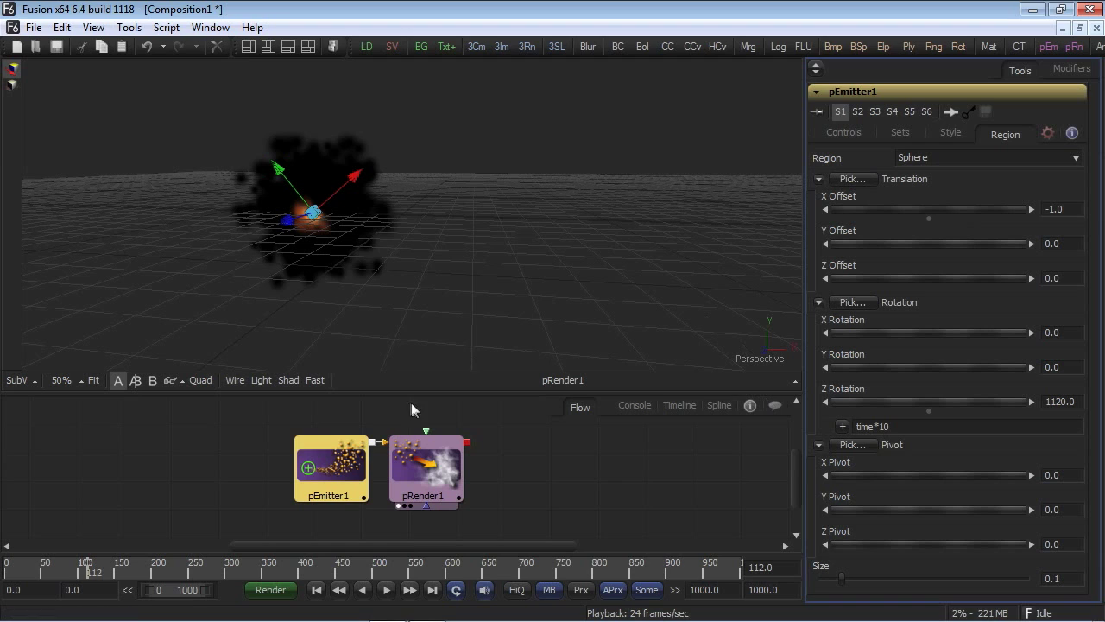
Step: Set X Pivot to 1 and play to watch the particles trace a fiery ring
click(611, 448)
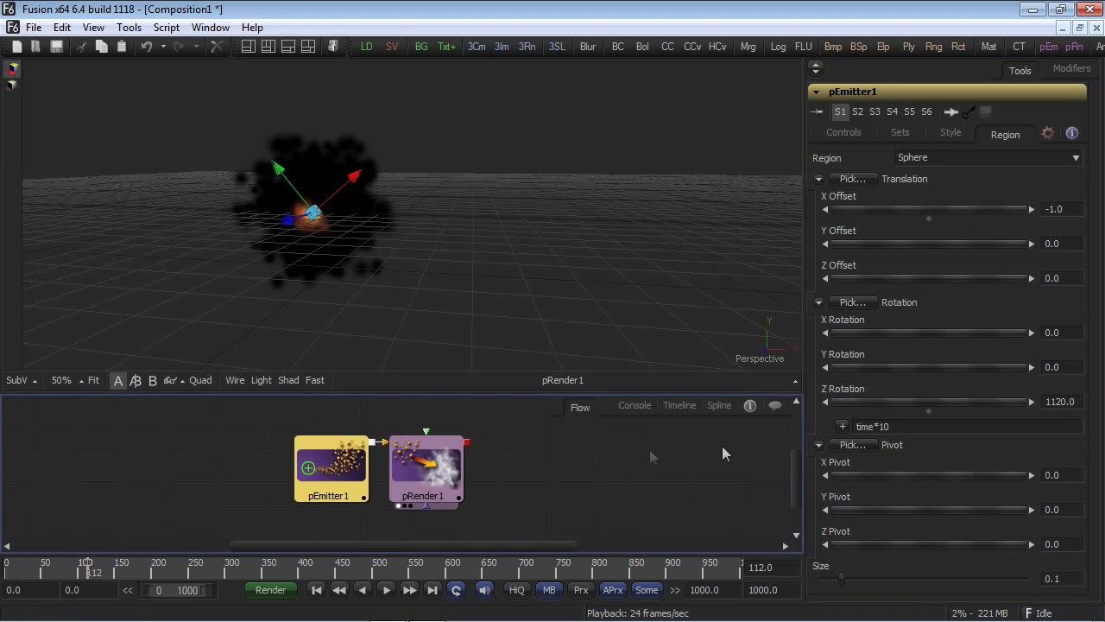
click(1063, 477)
text(1)
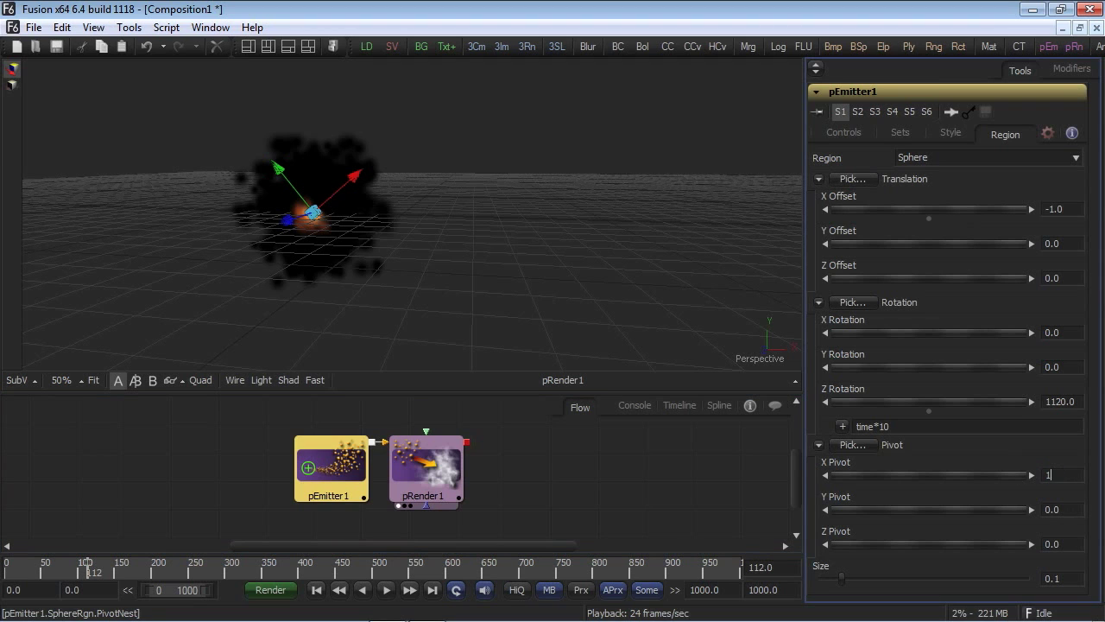
key(Tab)
click(702, 474)
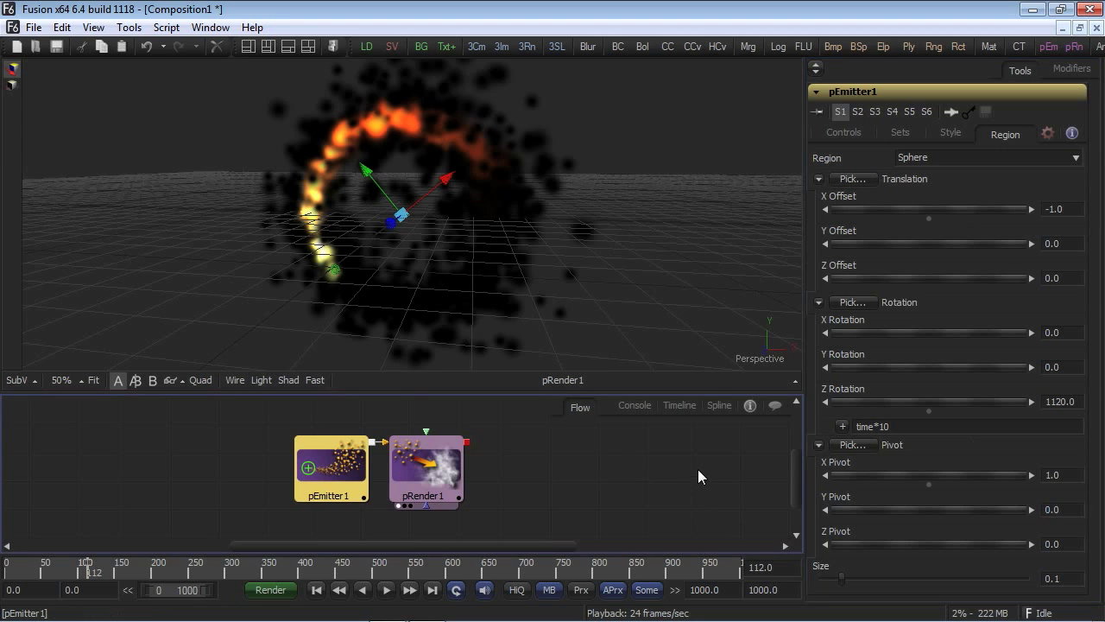
key(space)
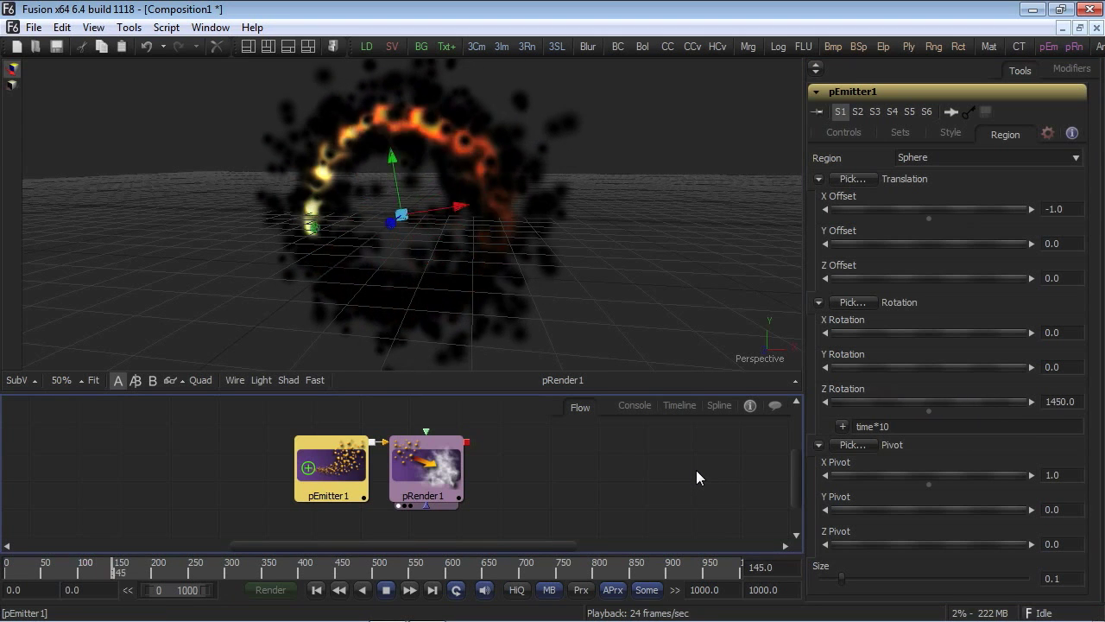
click(951, 132)
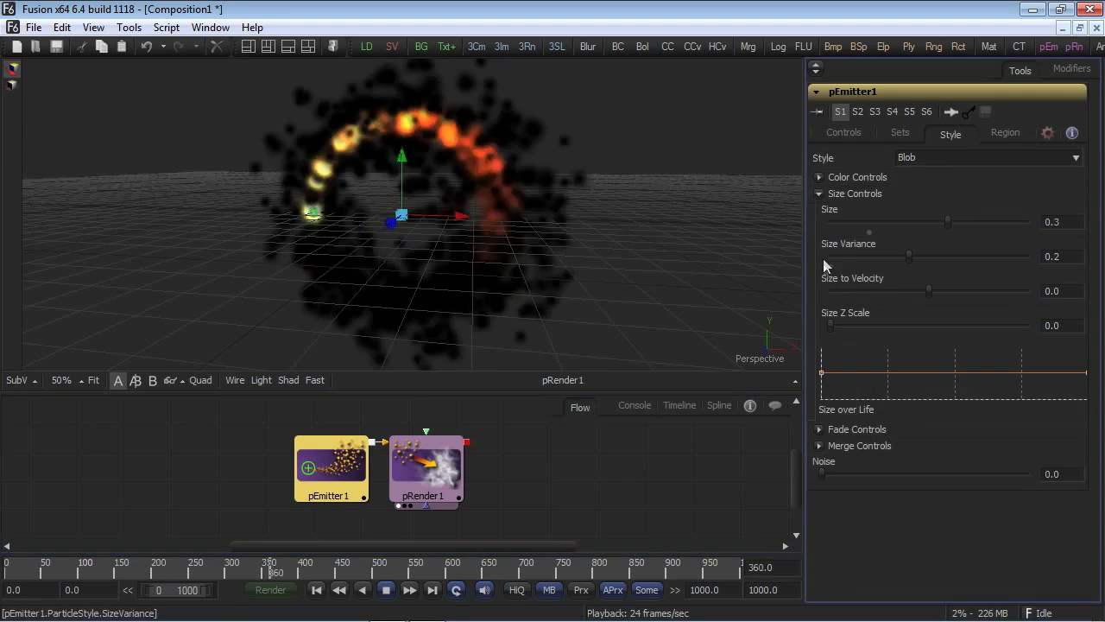
click(819, 429)
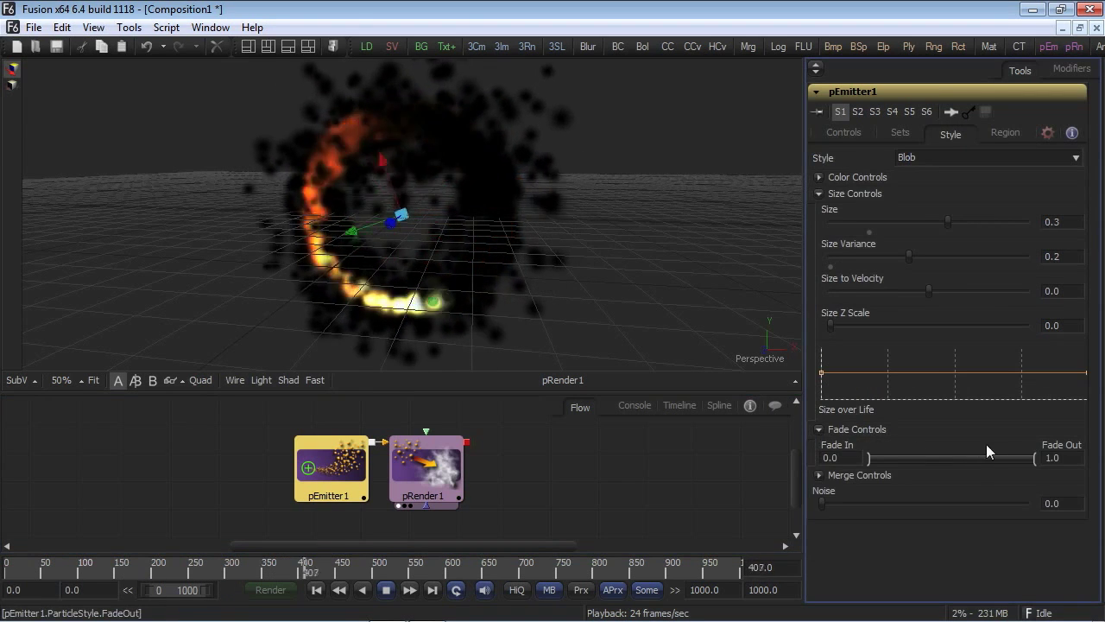
Step: Lower Fade Out to about 0.34 and orbit the view to inspect the ring edge-on
drag(1034, 458, 908, 464)
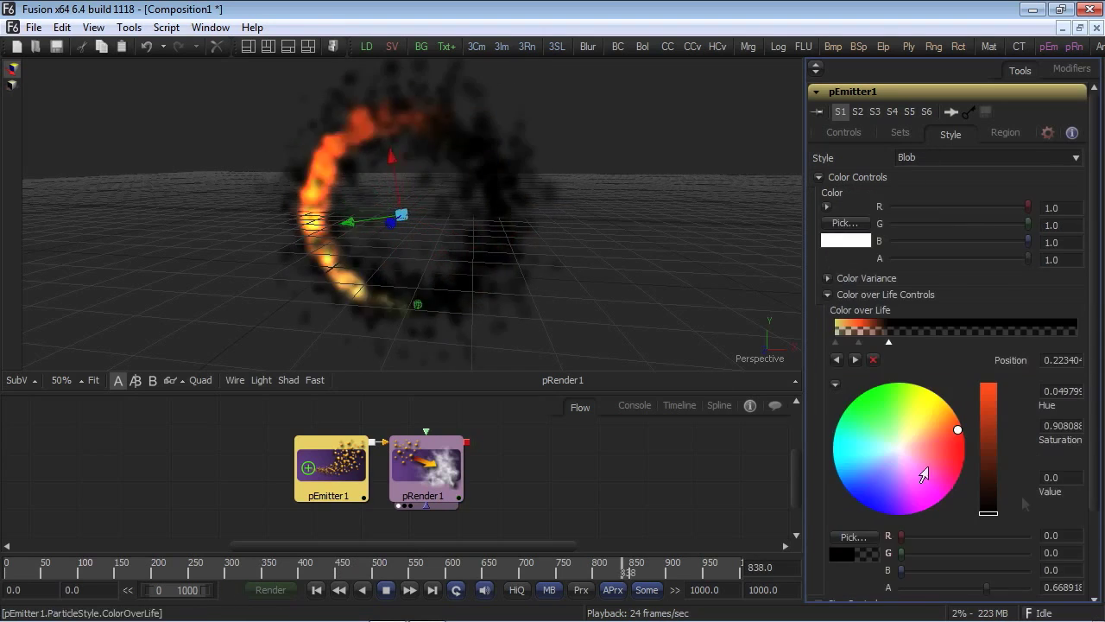
drag(530, 210, 173, 241)
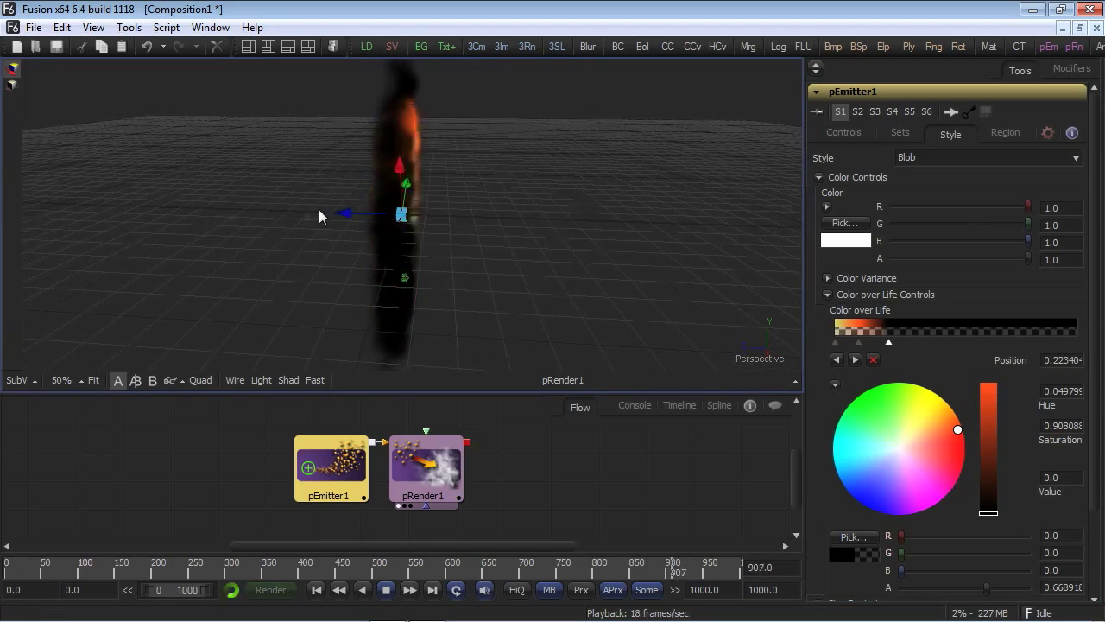
drag(370, 198, 651, 131)
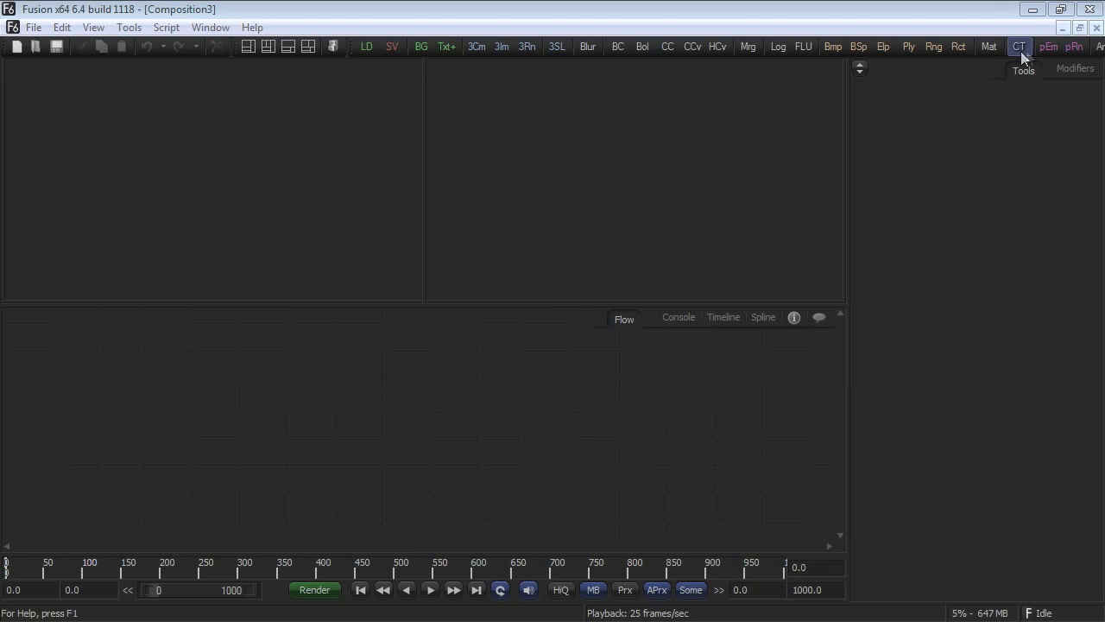
Step: Add pEmitter1 feeding pRender1 in a single-viewer layout and select the emitter
click(1042, 49)
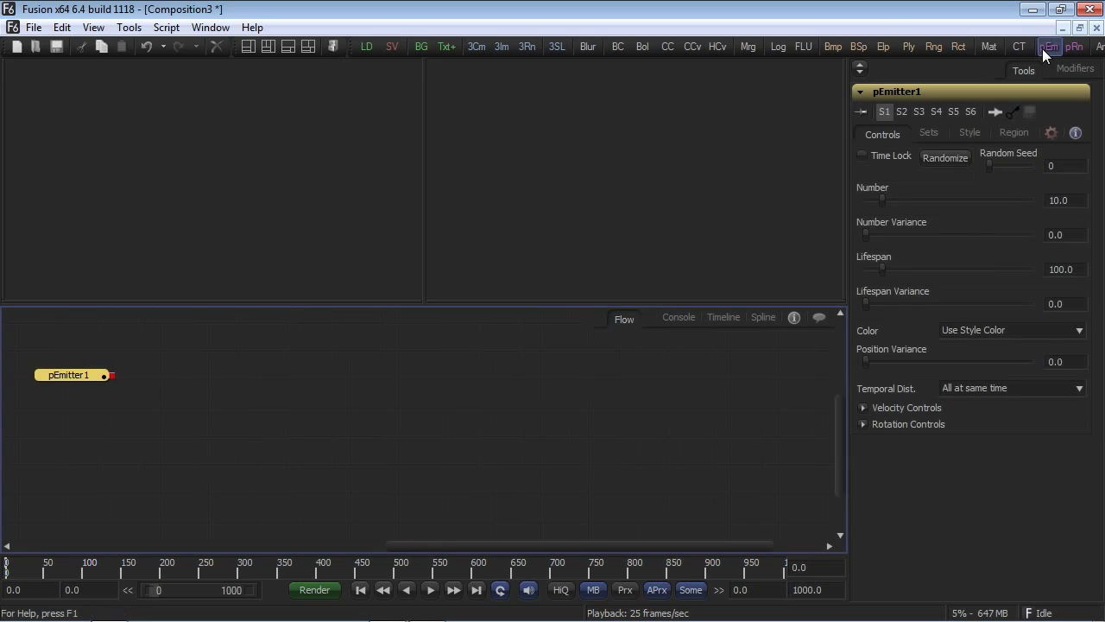
click(1073, 49)
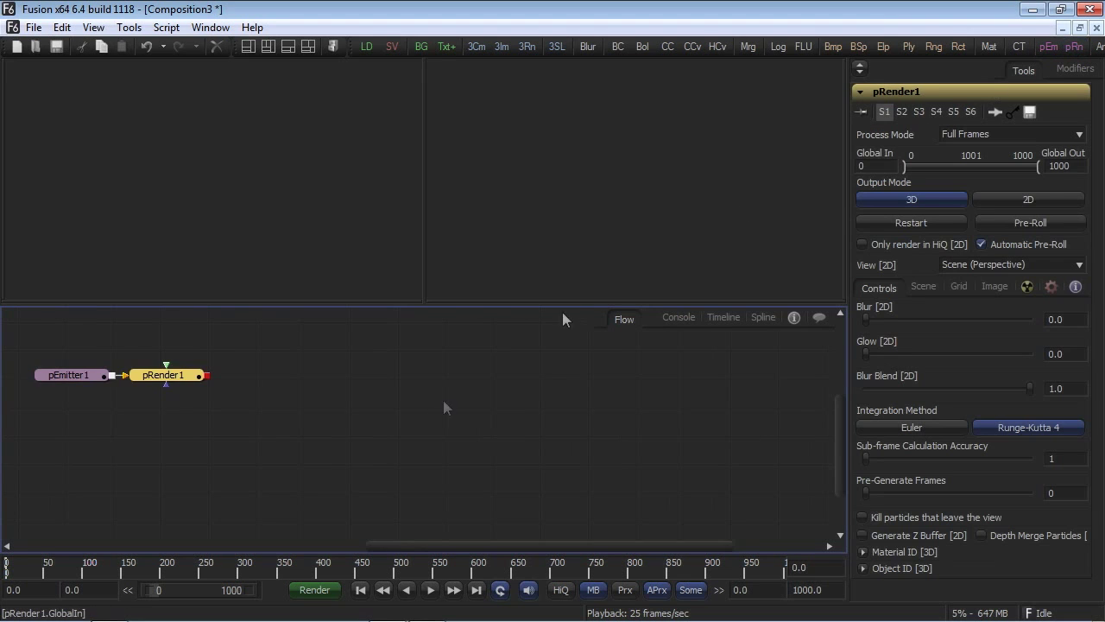
click(248, 45)
click(399, 436)
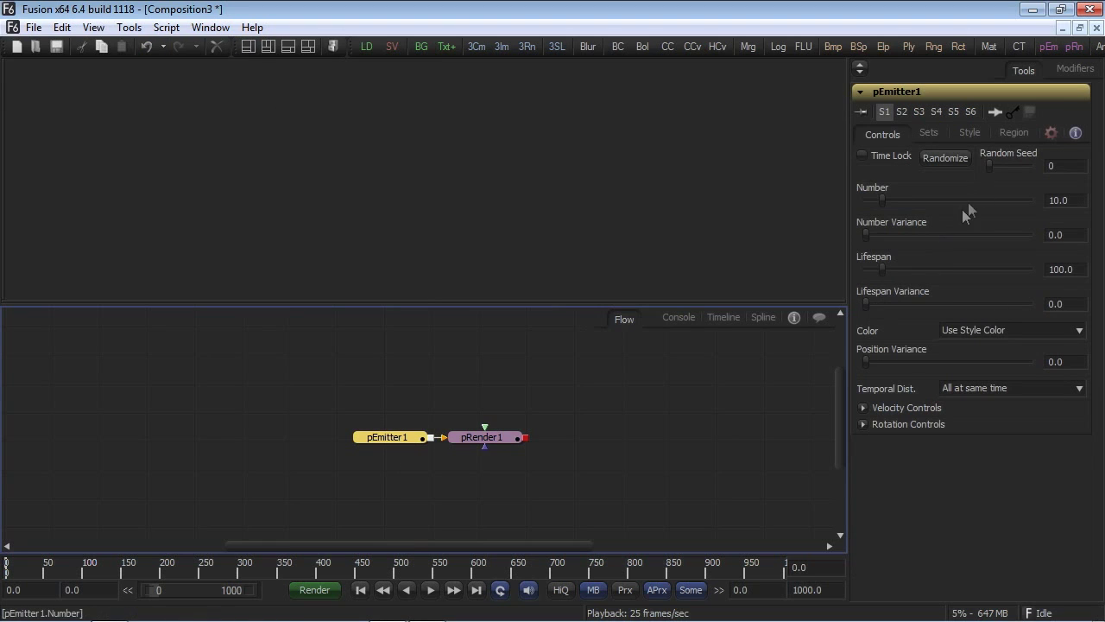
Step: Set the emitter's Style to Bitmap with Animate set to Particle Birth Time
click(983, 138)
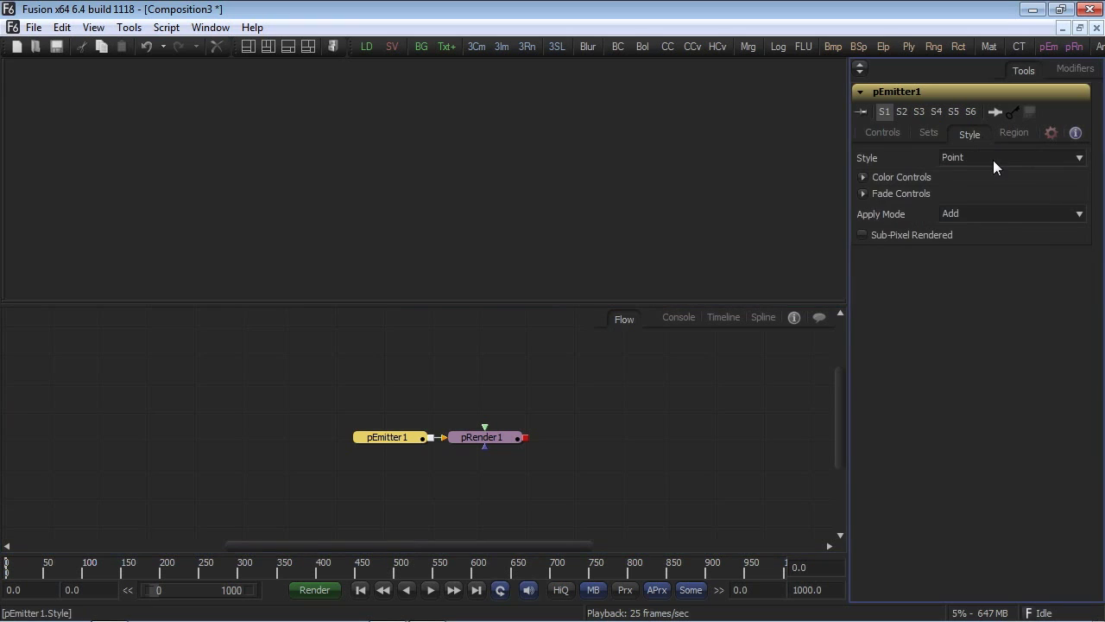
click(996, 160)
click(984, 185)
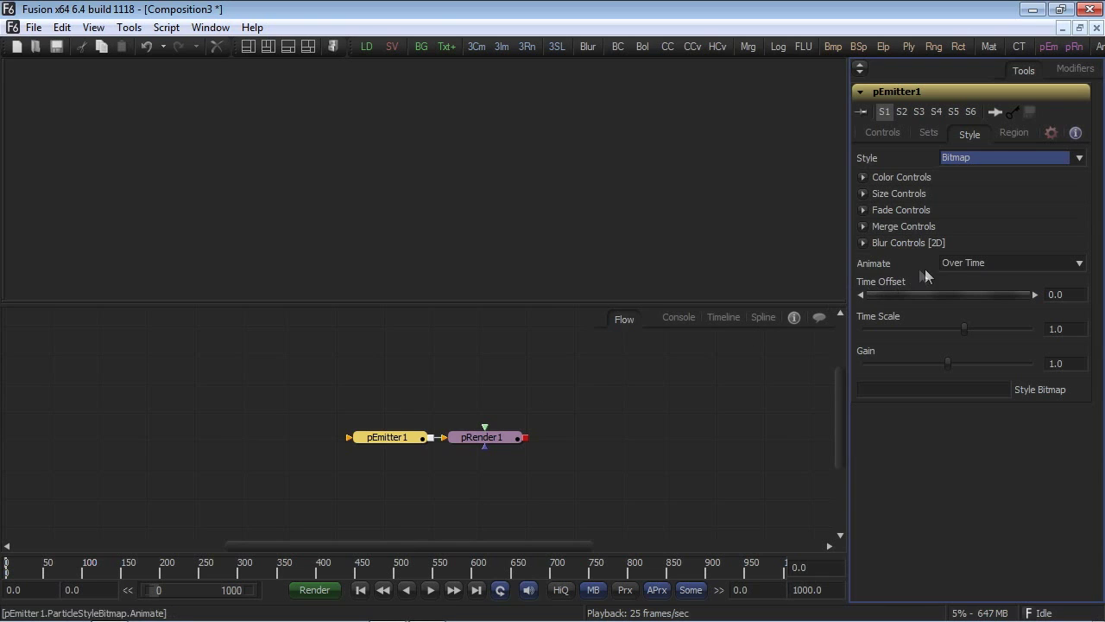
click(968, 264)
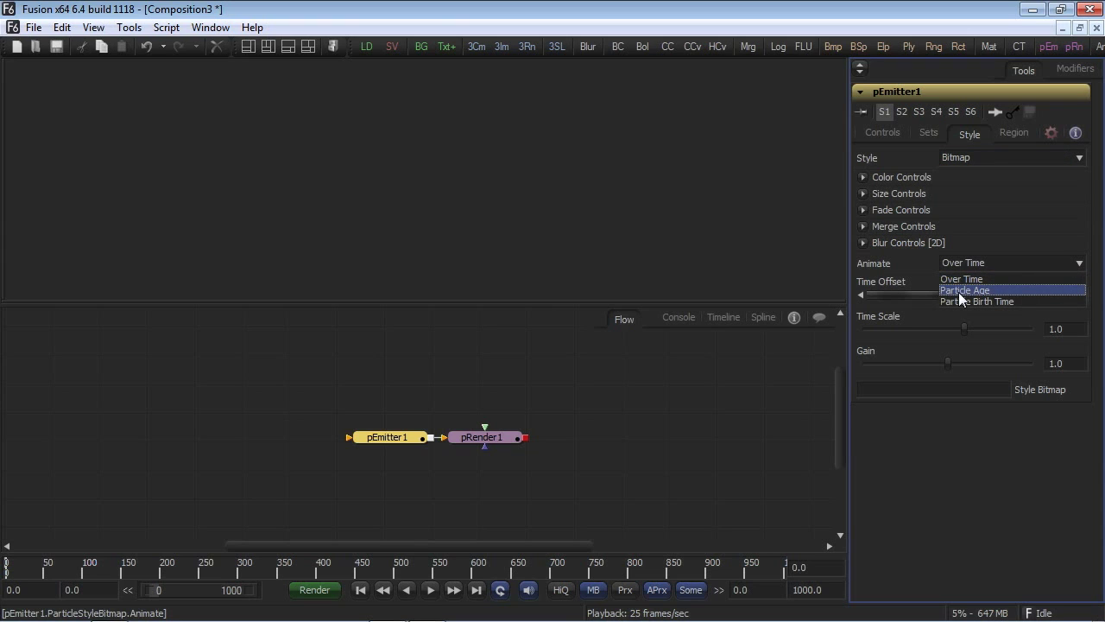
click(960, 302)
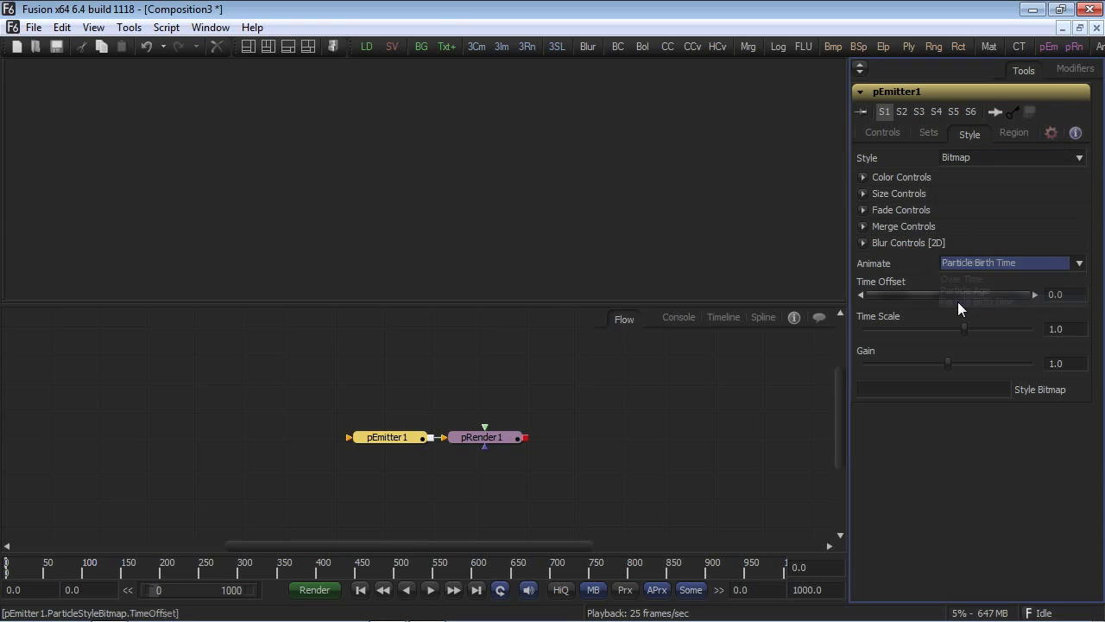
Step: Make pEmitter1's region a Cube 5 wide and 5 high, then switch to the Pictures library window
drag(526, 400, 512, 389)
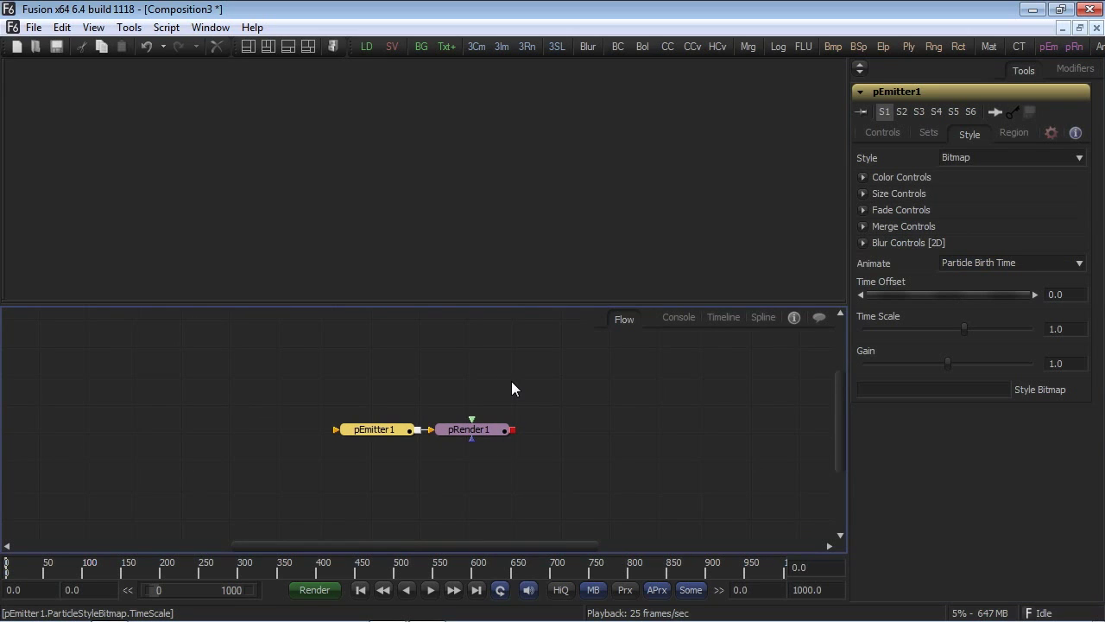
click(1016, 133)
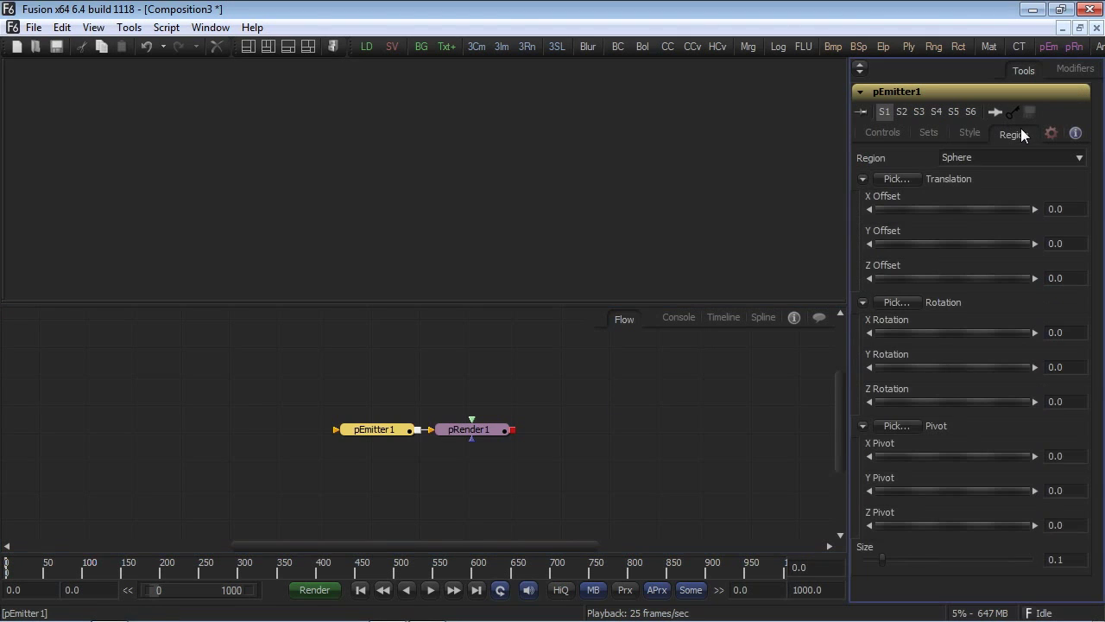
click(1002, 156)
click(978, 207)
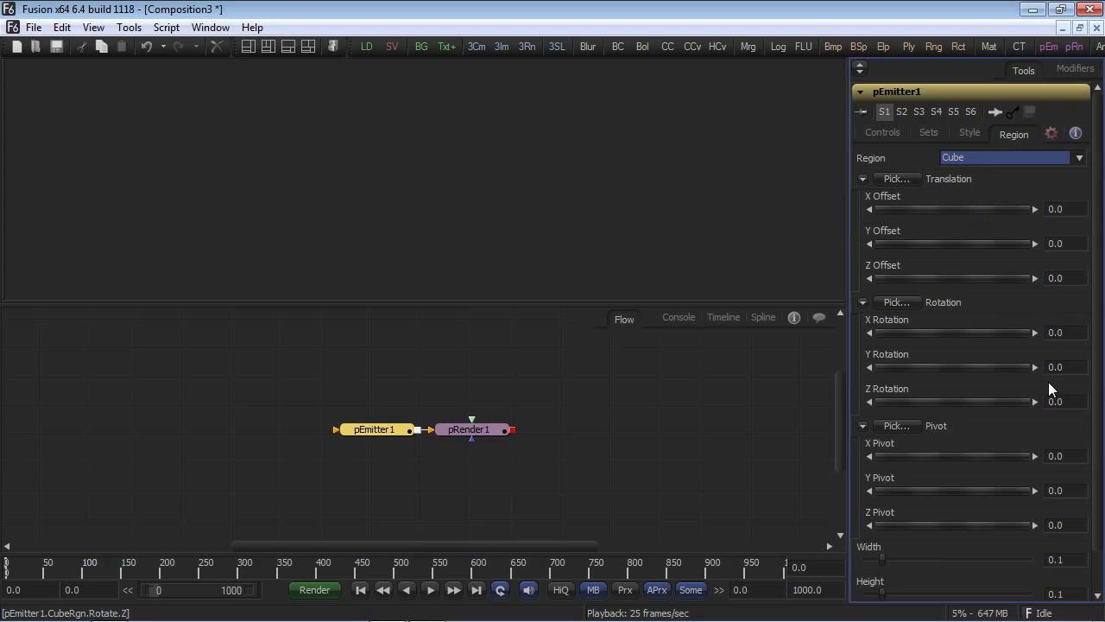
click(723, 409)
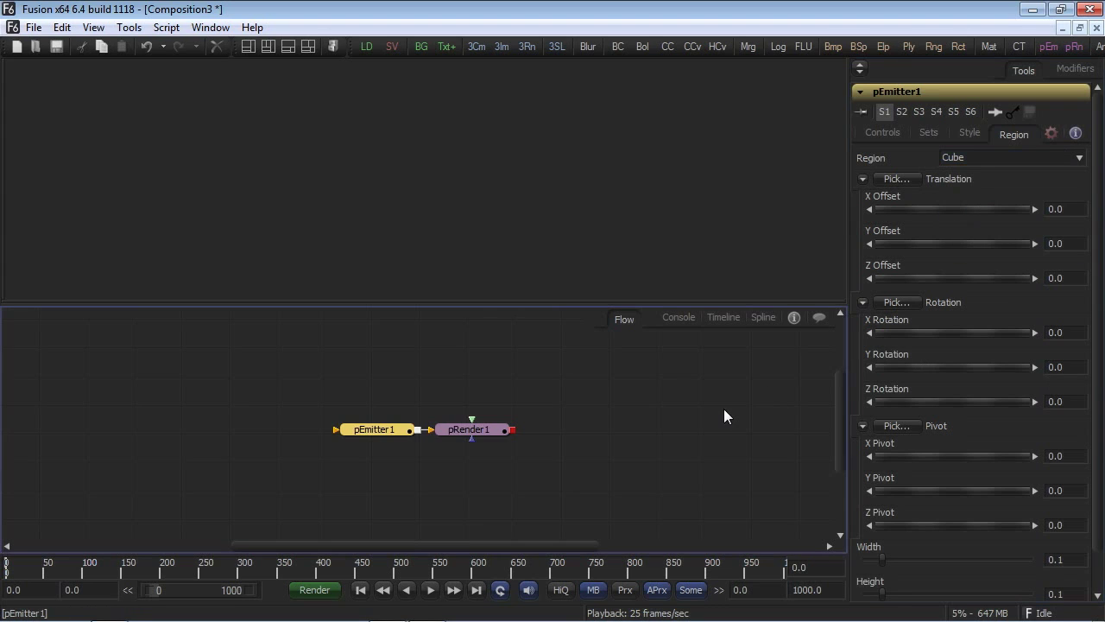
click(1038, 559)
key(Return)
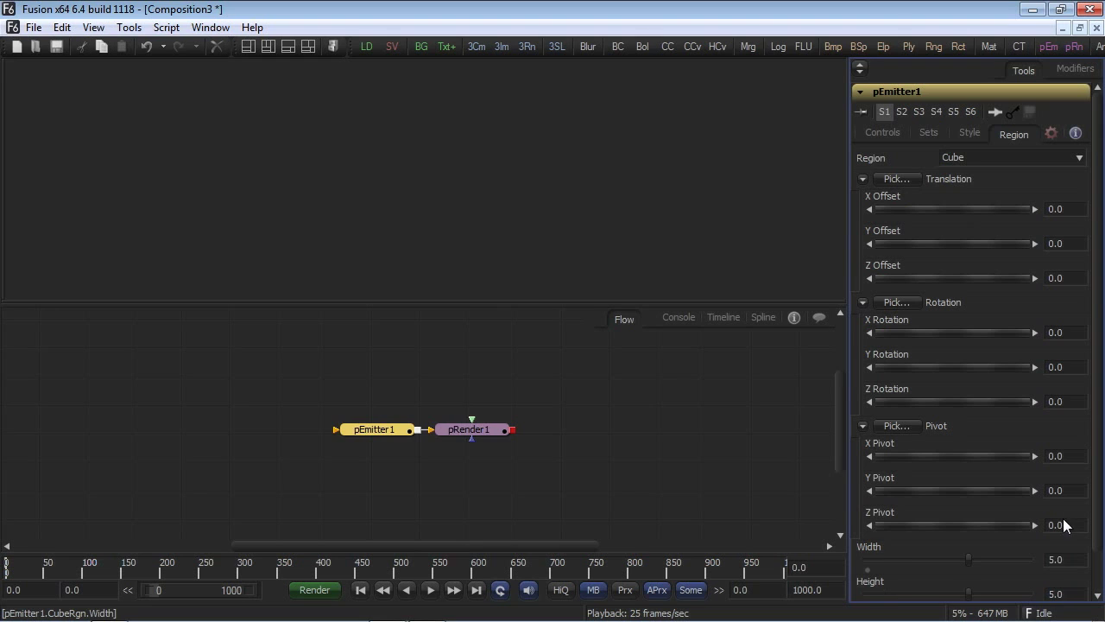
key(alt+Tab)
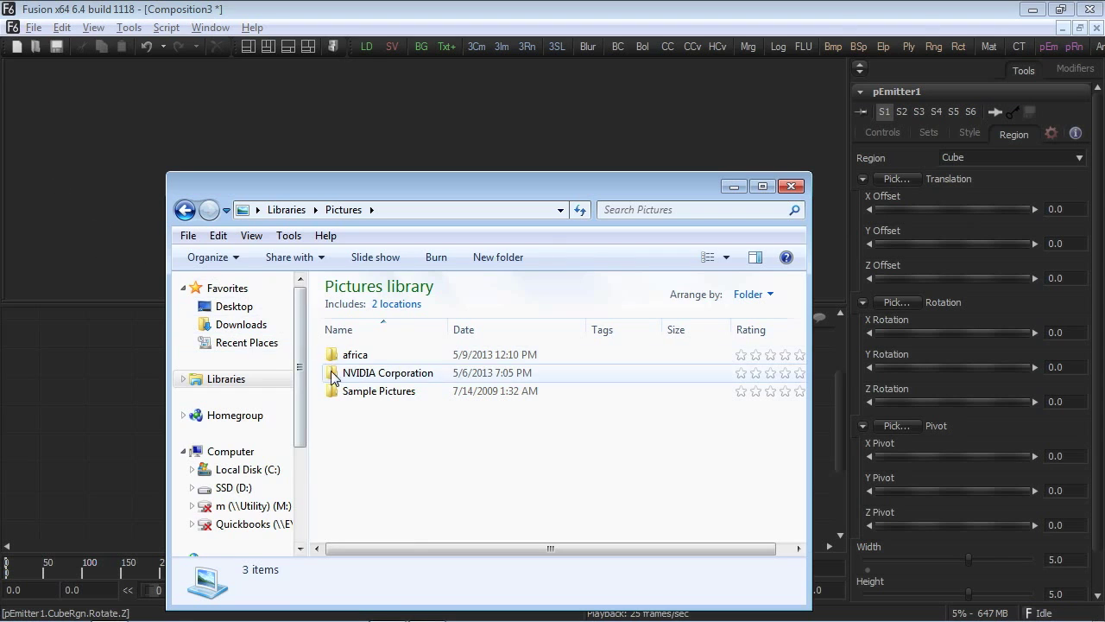
Step: Load the africa folder's 100_####.JPG sequence as a Loader and connect it into pEmitter1
drag(345, 355, 246, 194)
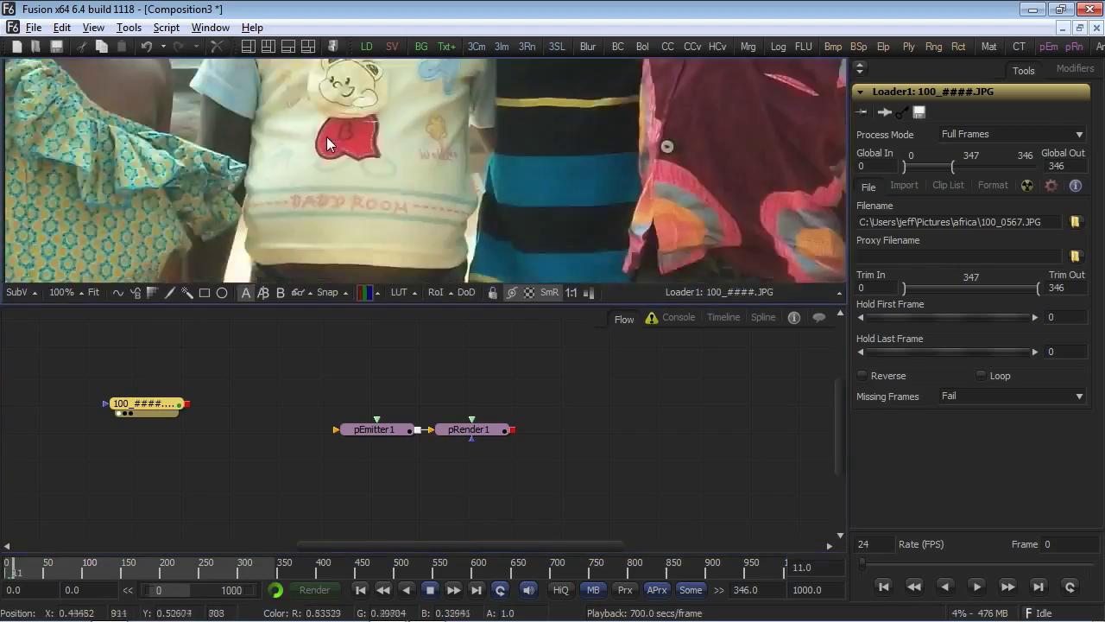
scroll(327, 136, down, 5)
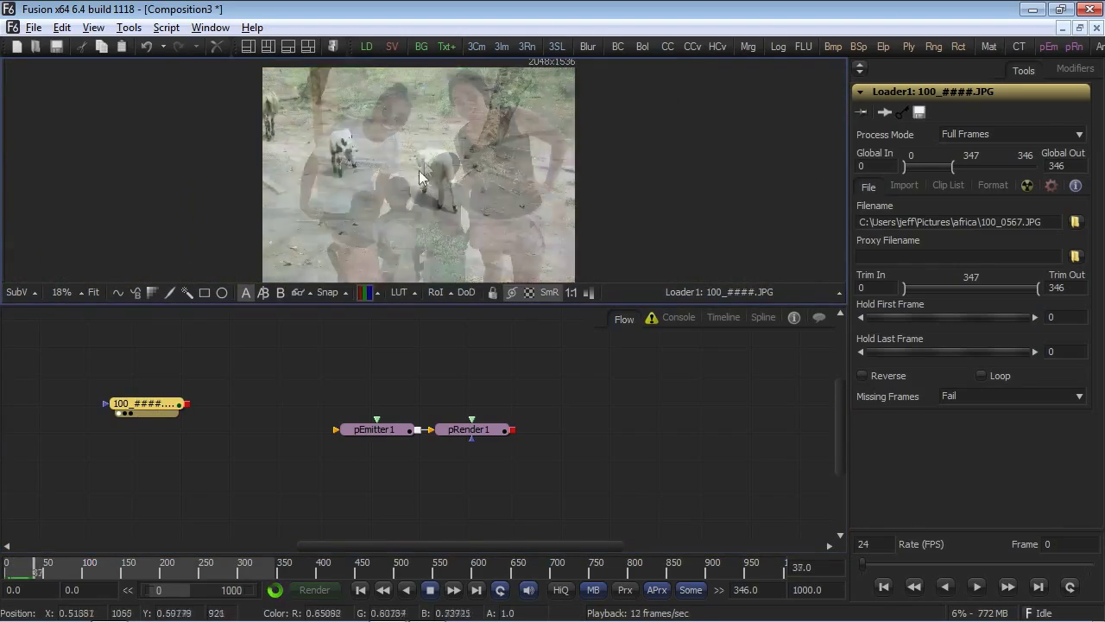
drag(160, 408, 389, 431)
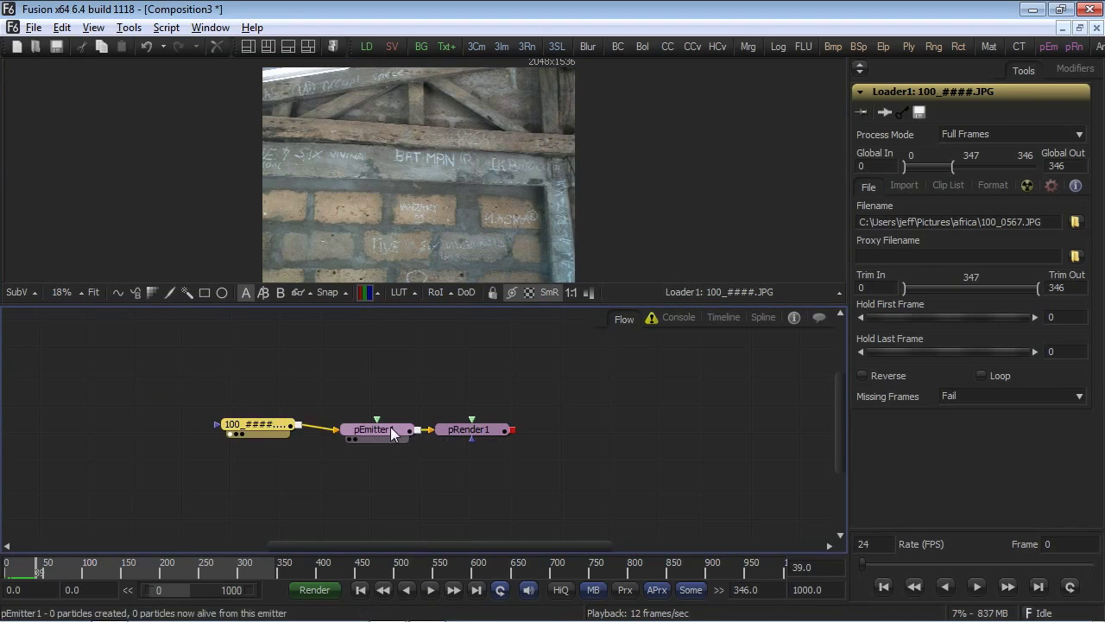
click(392, 433)
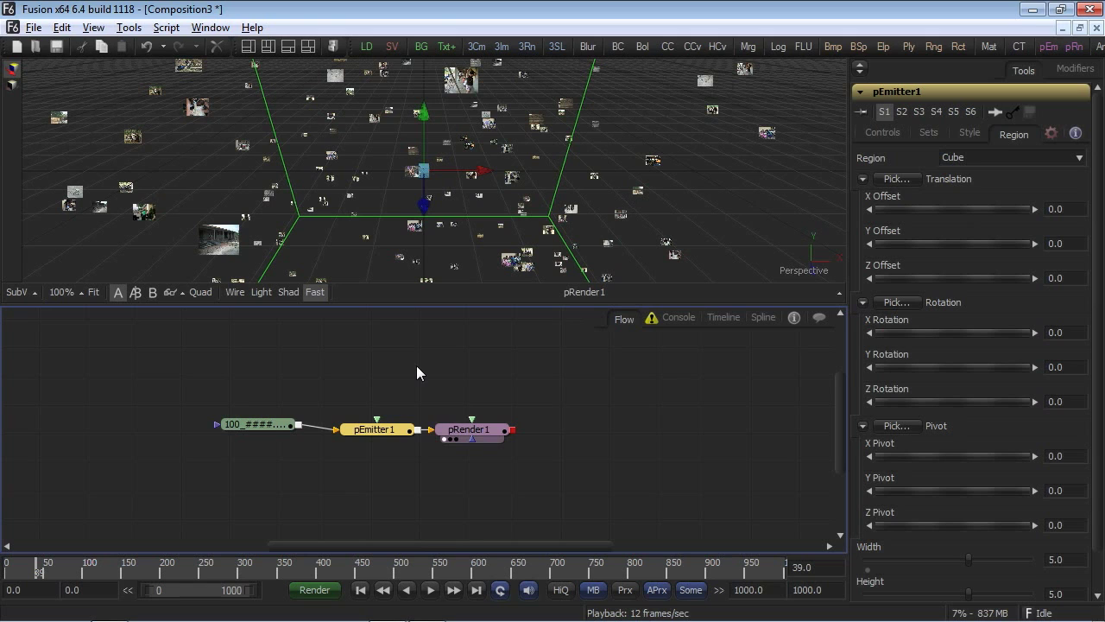
Step: Set pEmitter1's Number to 1 and its Lifespan to 500
click(300, 427)
click(876, 140)
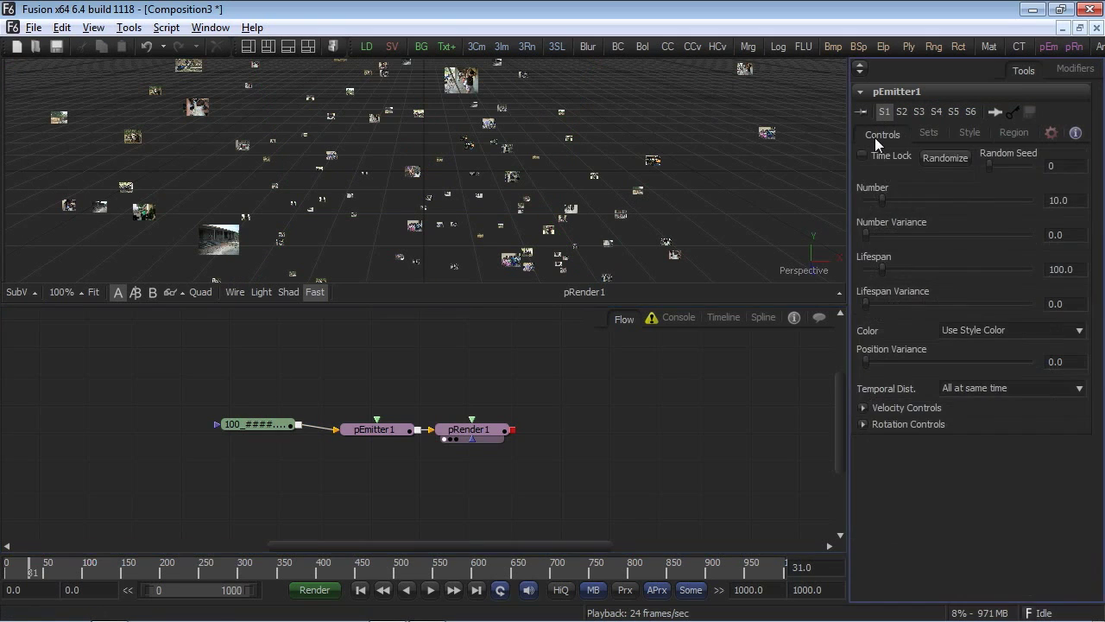
click(1073, 198)
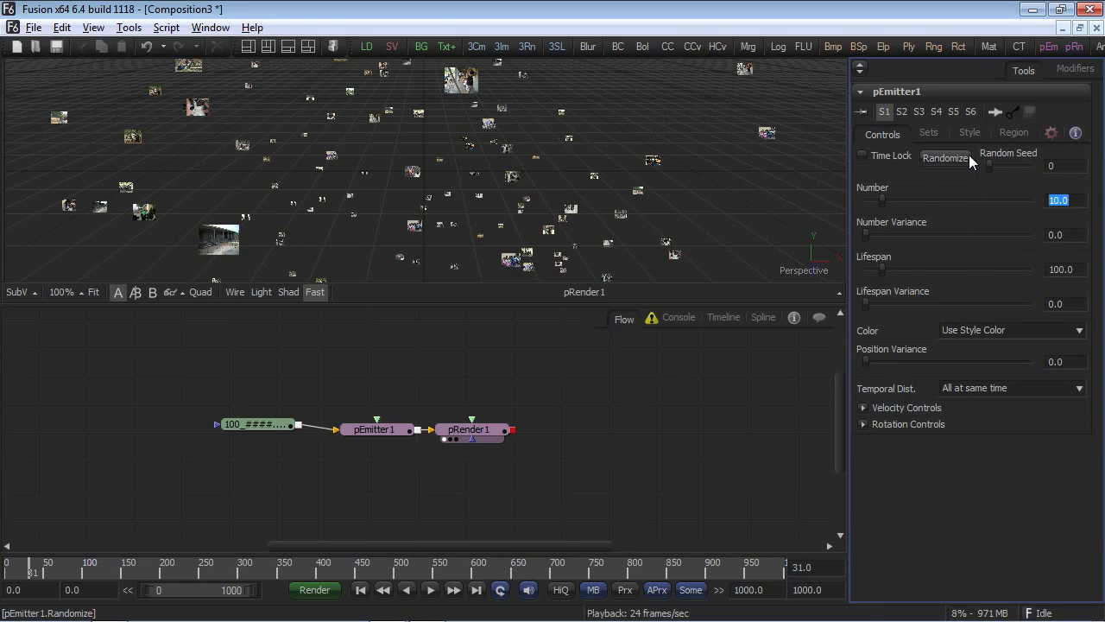
text(1)
key(Tab)
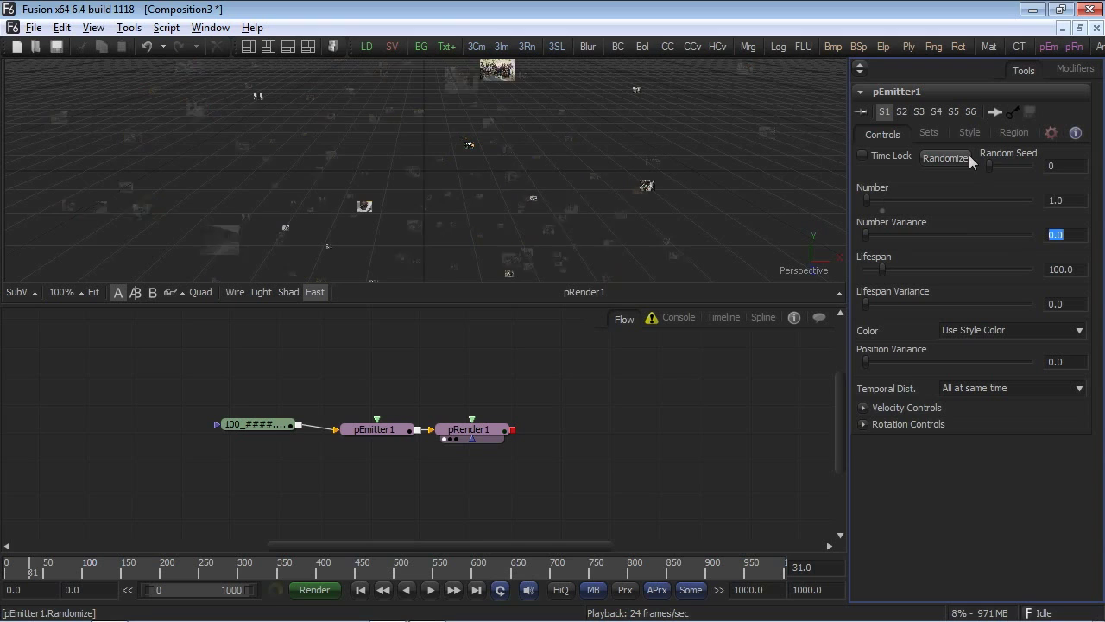
drag(474, 463, 536, 451)
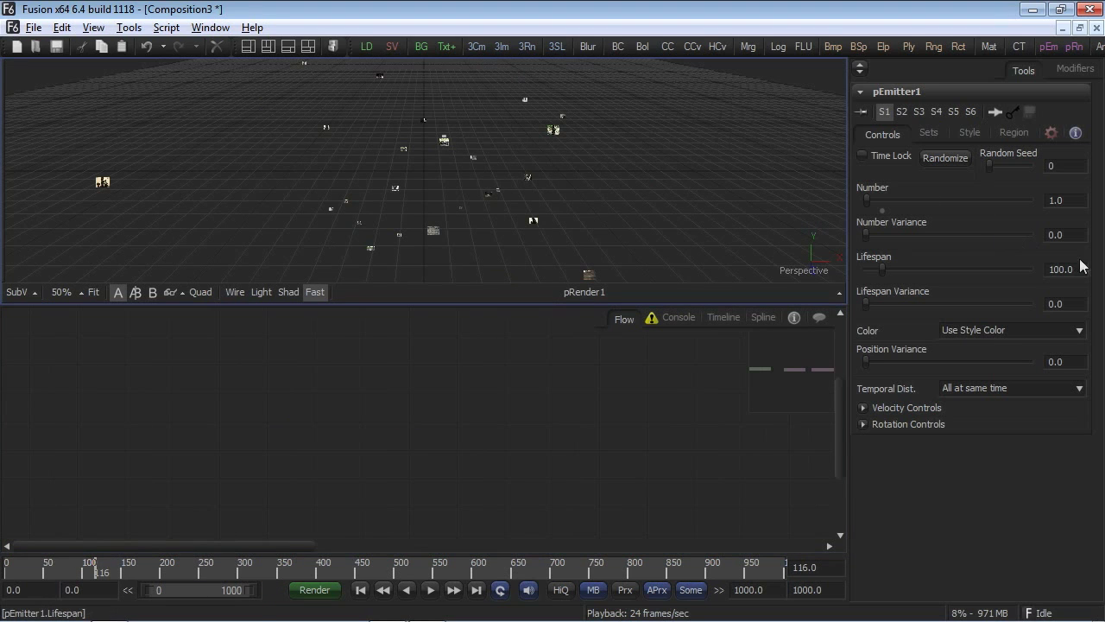
click(1067, 269)
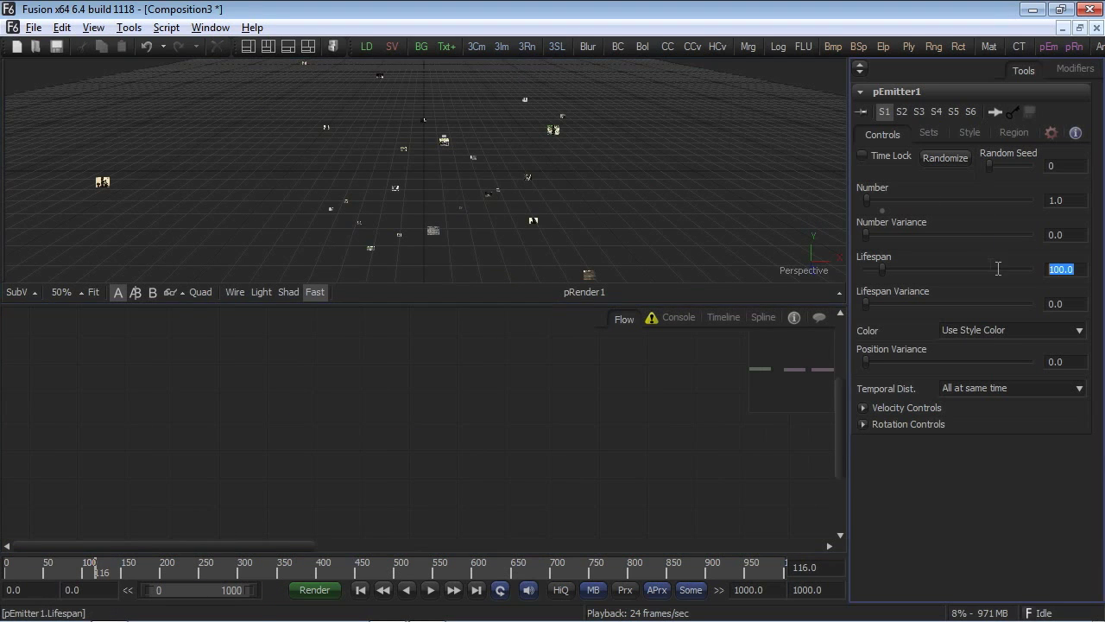
text(500)
key(Tab)
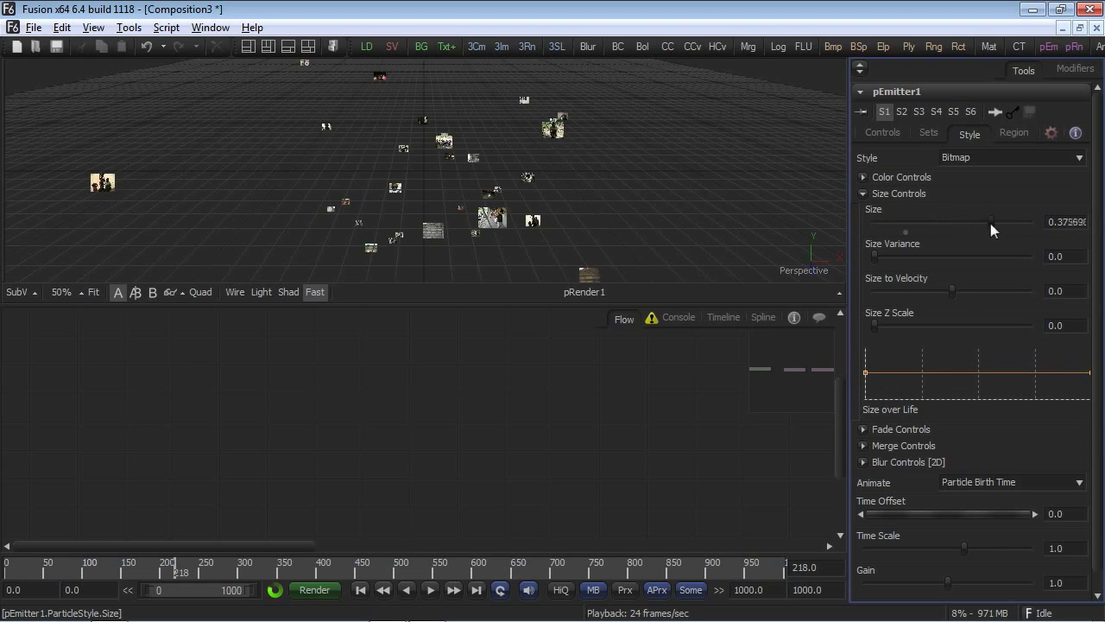
Step: Raise the Style Size slider to enlarge the photo particles, then play the animation
mouse_move(990, 223)
mouse_down()
mouse_move(1030, 217)
mouse_move(980, 226)
mouse_up()
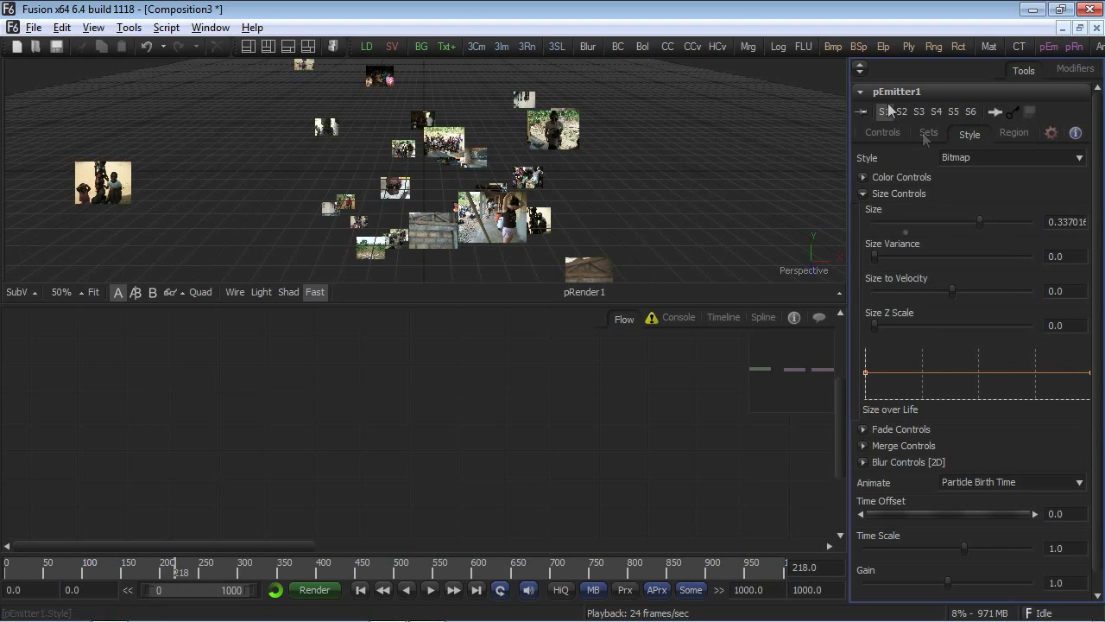
click(874, 129)
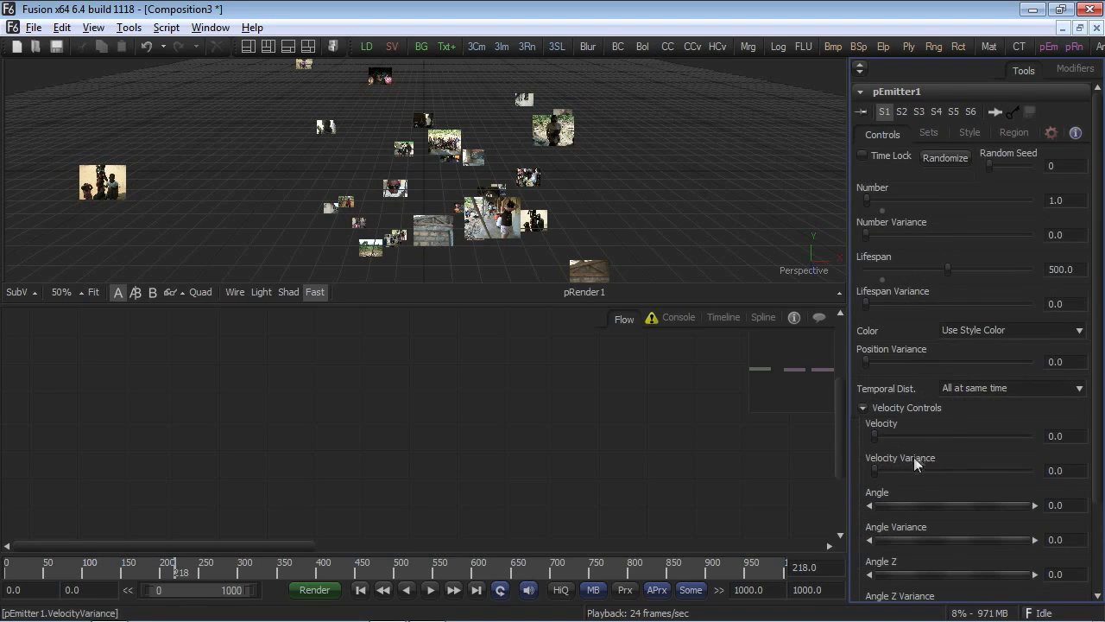
key(space)
Step: Add a Camera 3D and connect pRender1's output into Merge3D1
click(572, 422)
key(ctrl+space)
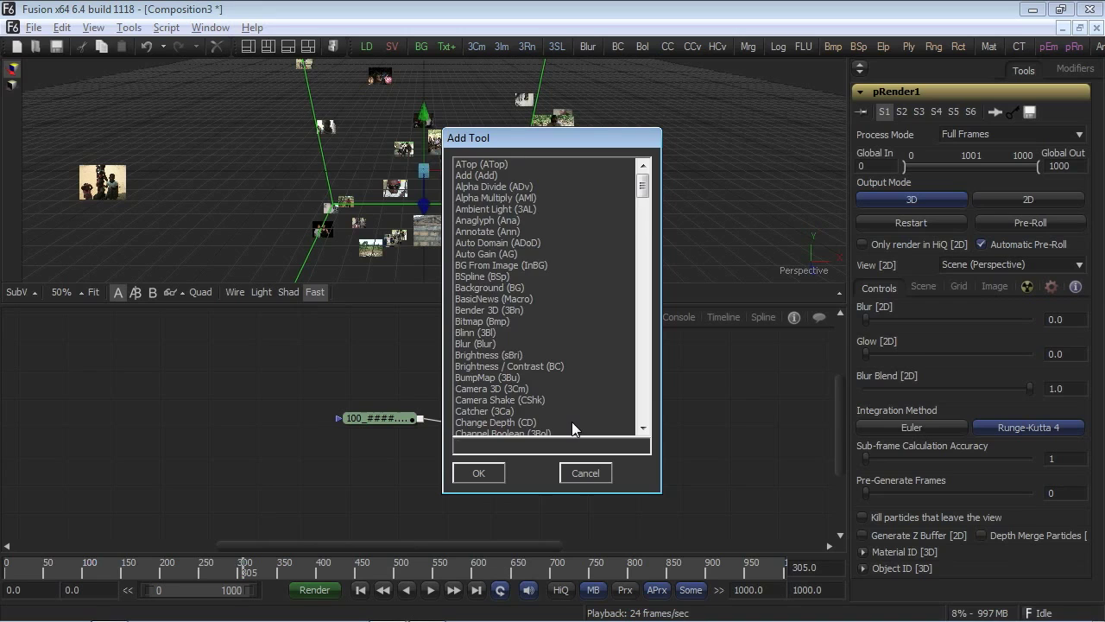
text(ca)
key(Return)
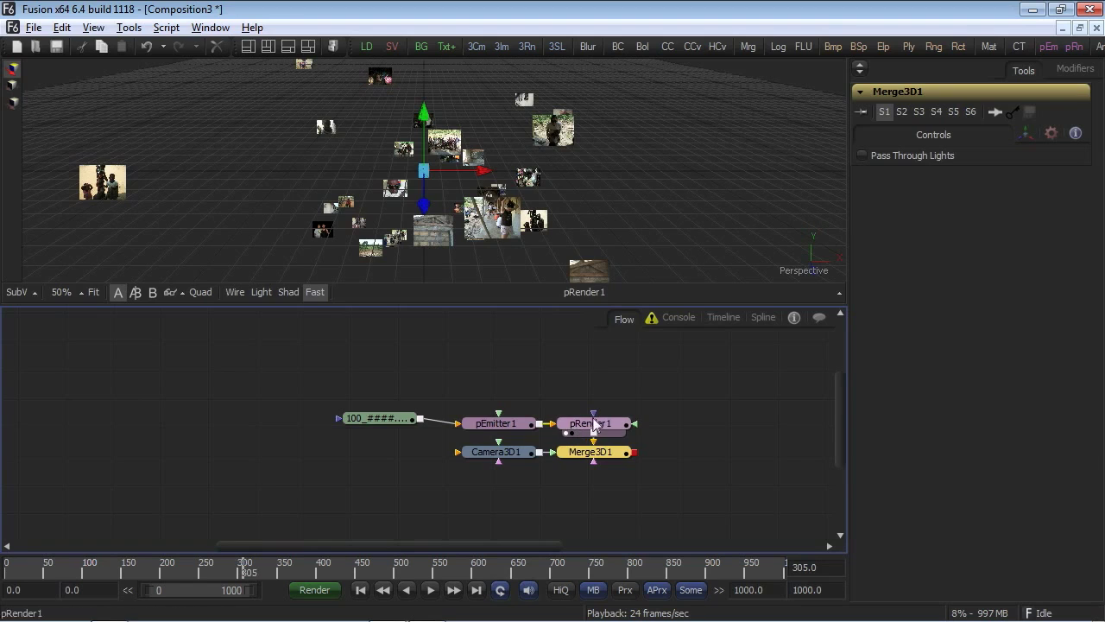
drag(593, 433, 594, 450)
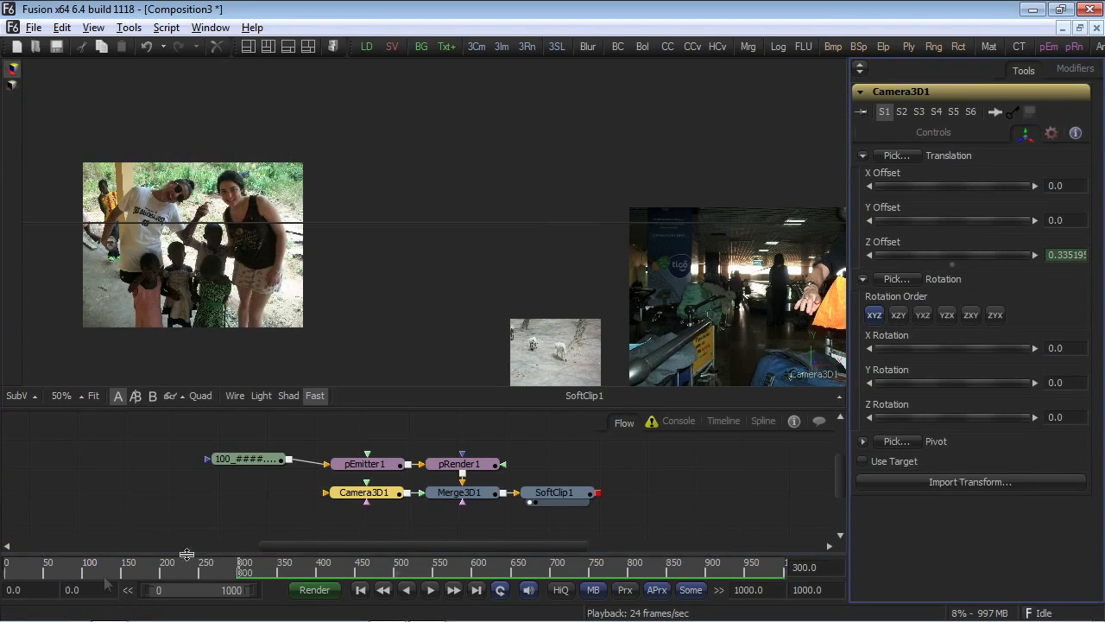
Step: Set the camera's Z Offset to about 7 units back
click(86, 570)
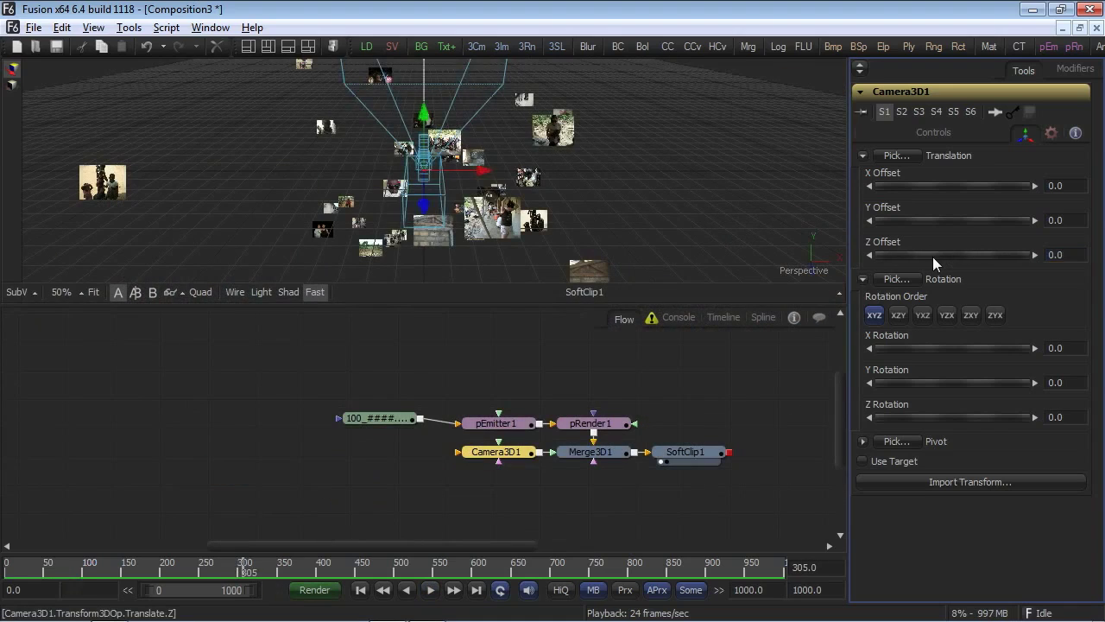
mouse_move(932, 257)
mouse_down()
mouse_move(950, 256)
mouse_move(933, 260)
mouse_up()
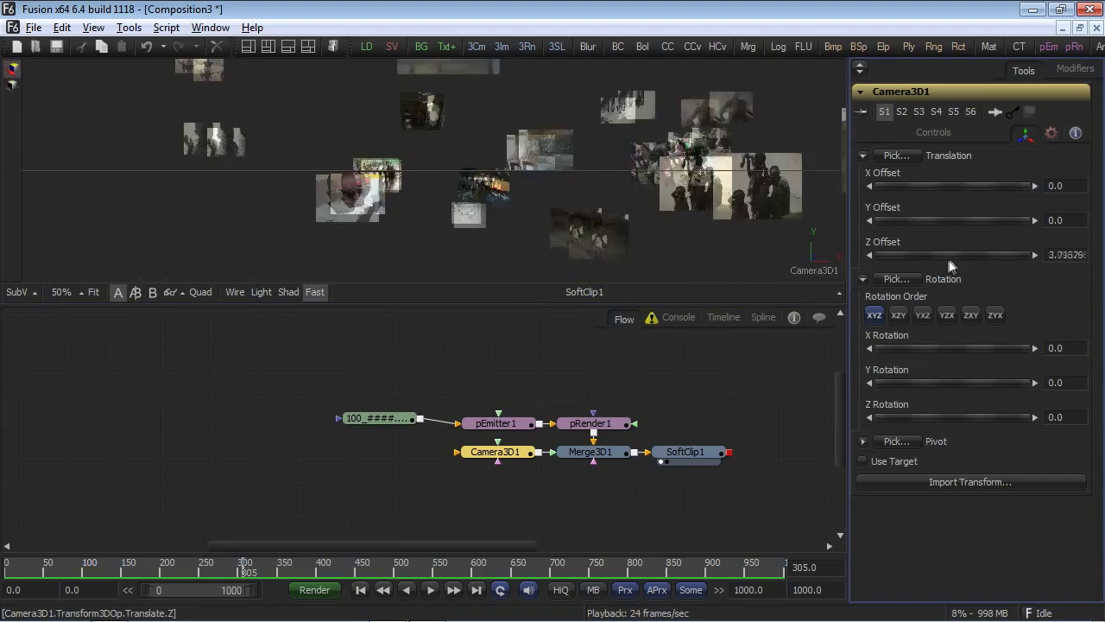
drag(950, 262, 980, 266)
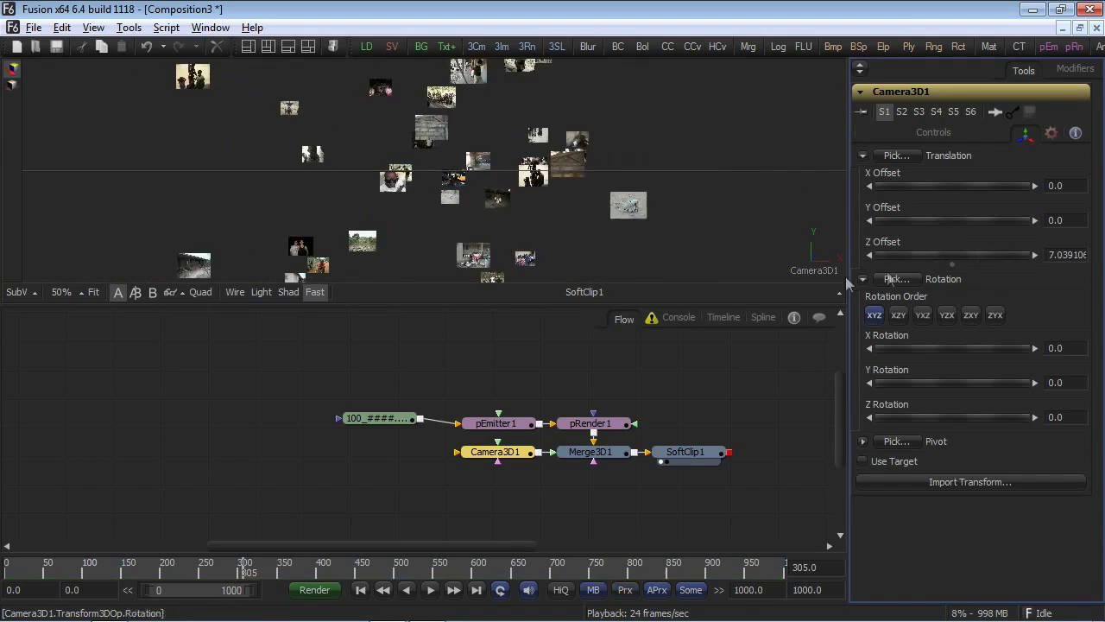
drag(764, 304, 751, 408)
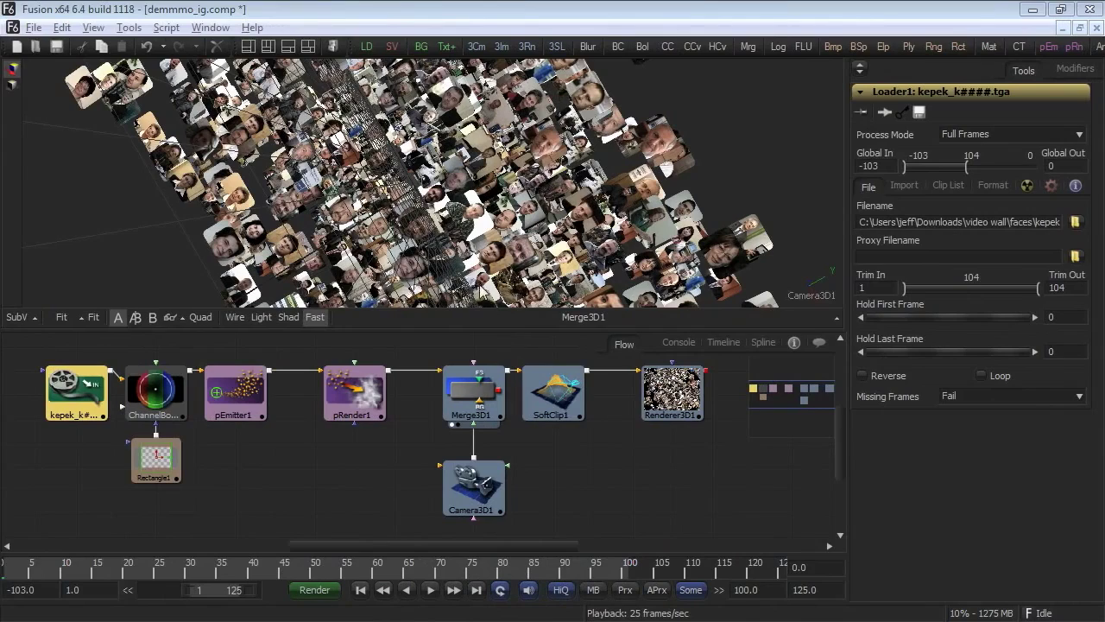
Step: Switch pRender1's viewer from Camera3D1 to Perspective, then zoom out and orbit to see the face box side-on
click(475, 172)
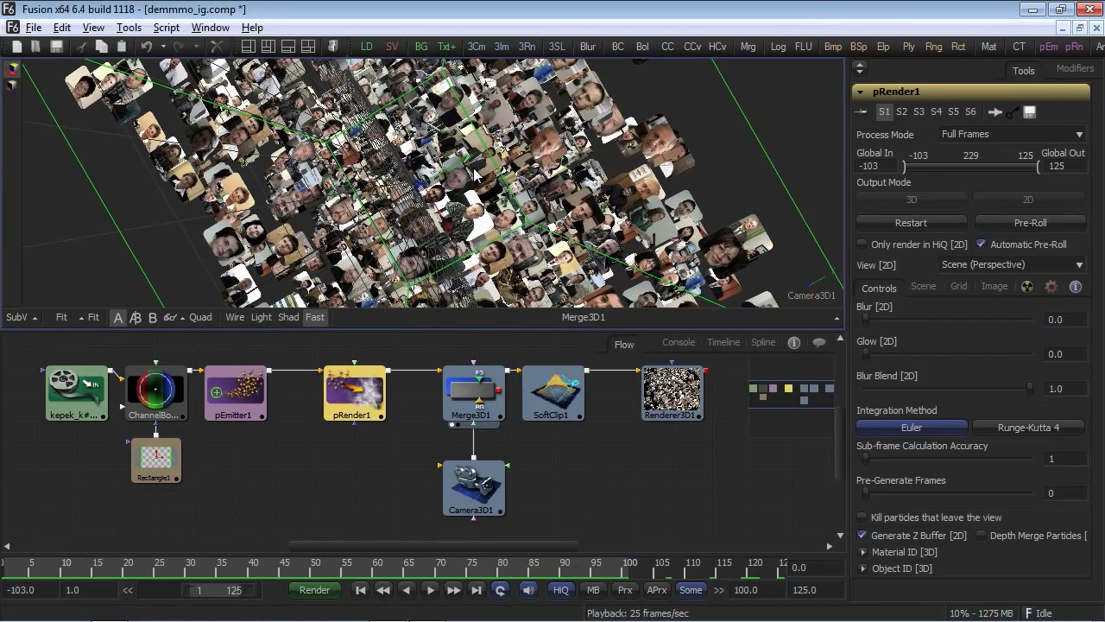
key(super)
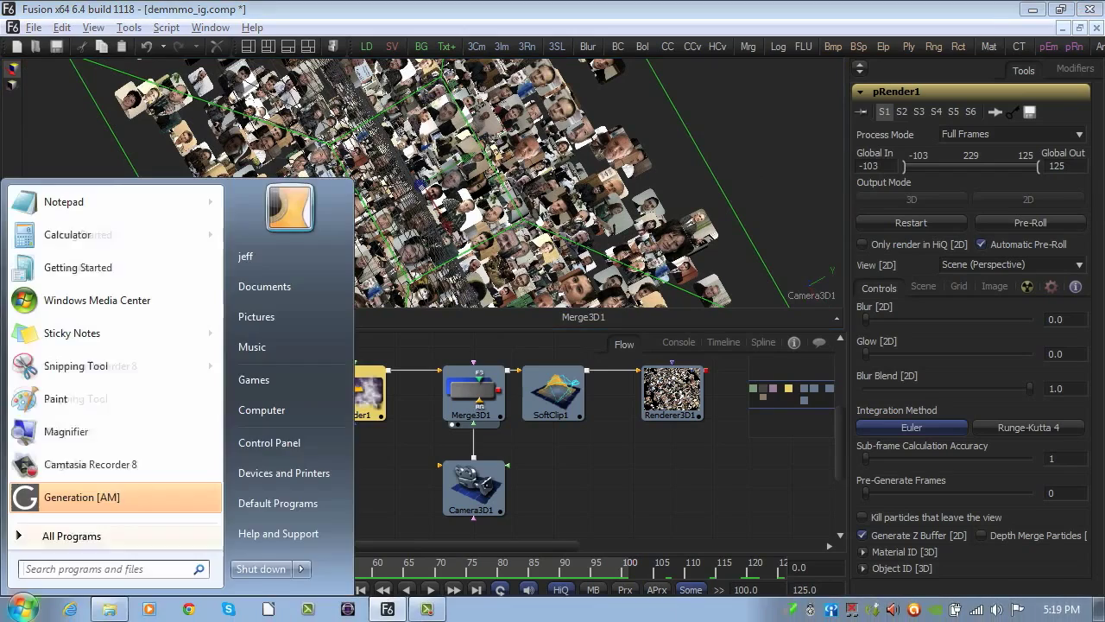
key(super)
right_click(812, 291)
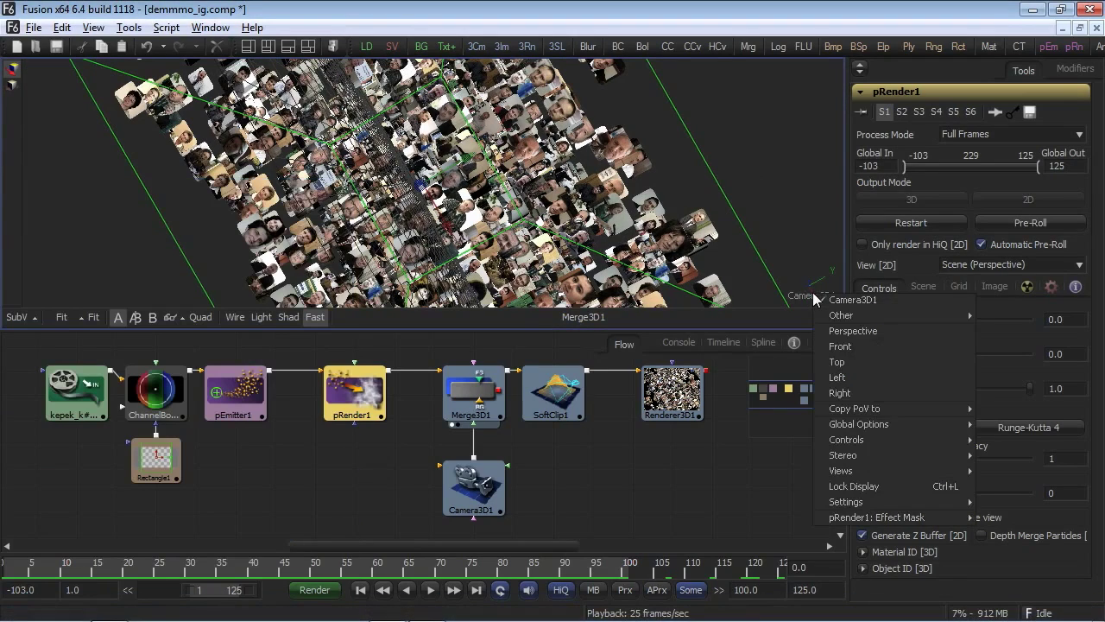
click(829, 330)
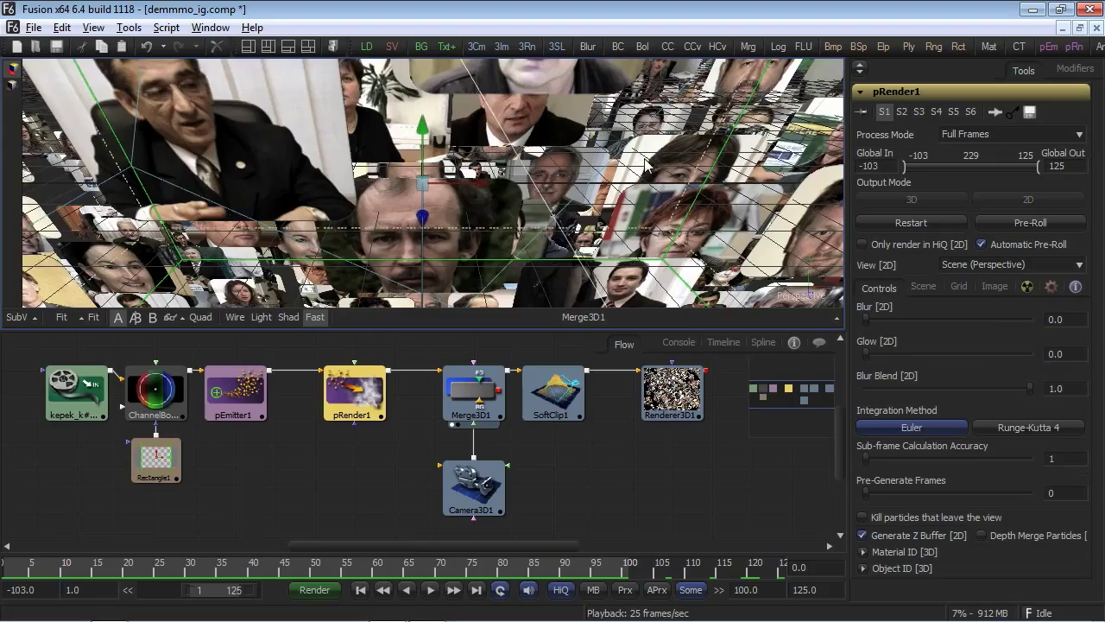
scroll(644, 158, down, 6)
drag(644, 158, 525, 72)
click(734, 342)
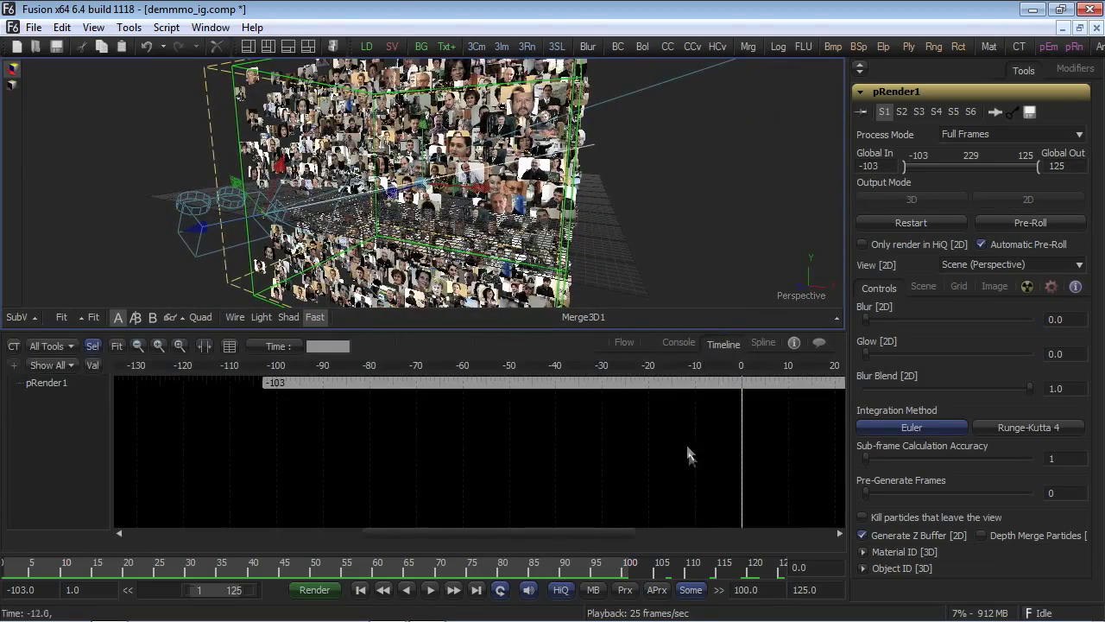
Step: Scroll the timeline to the negative frames and scrub the playhead back to frame -92
drag(652, 430, 491, 457)
scroll(491, 457, down, 4)
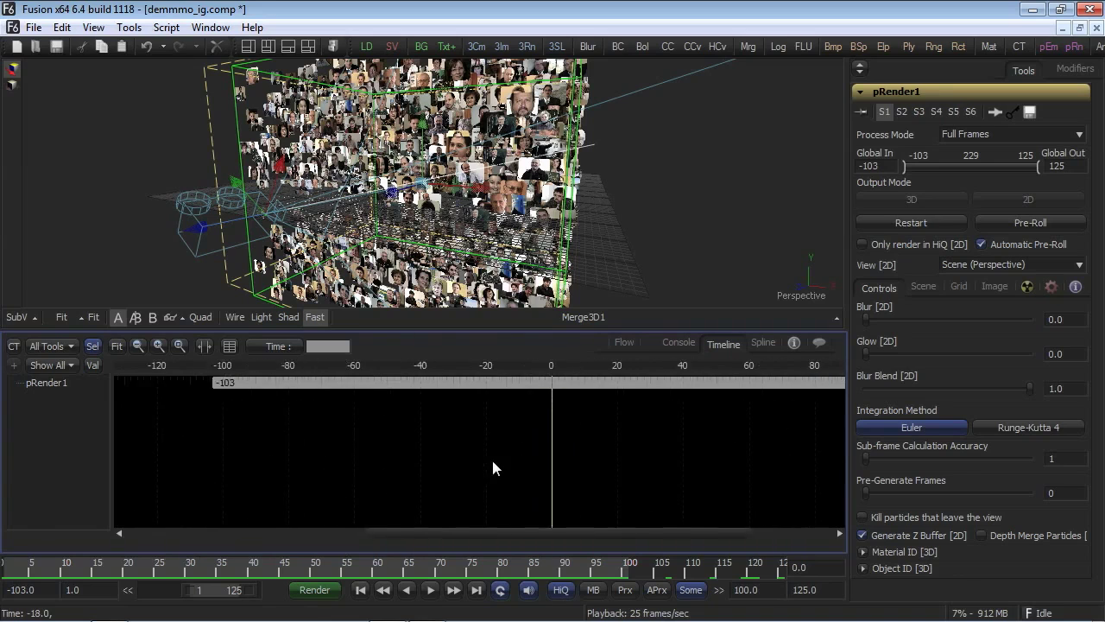
drag(515, 466, 403, 449)
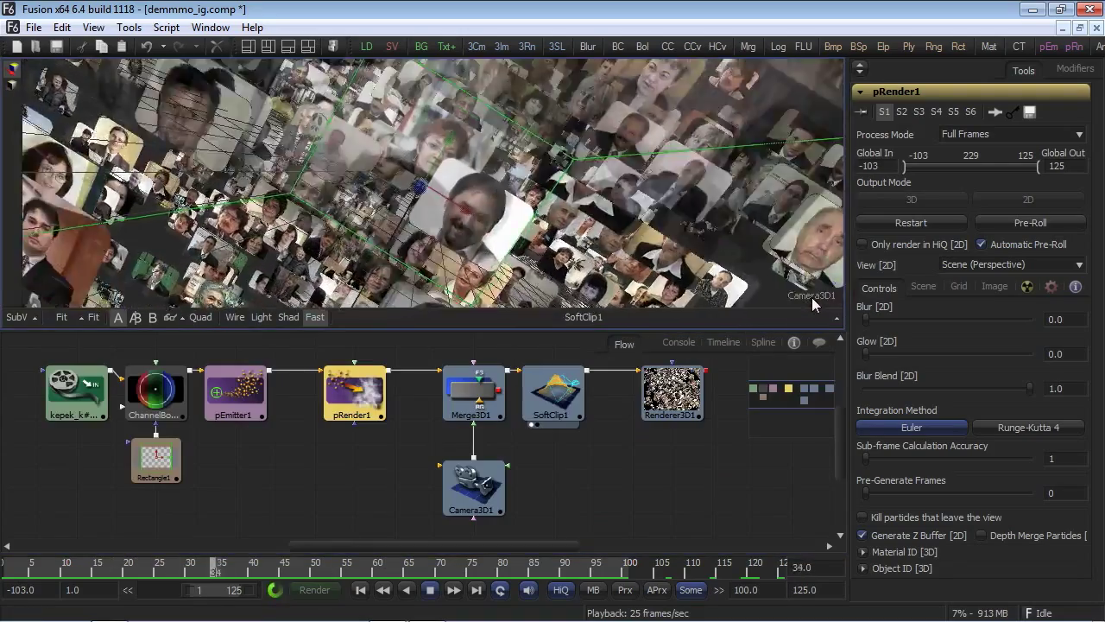